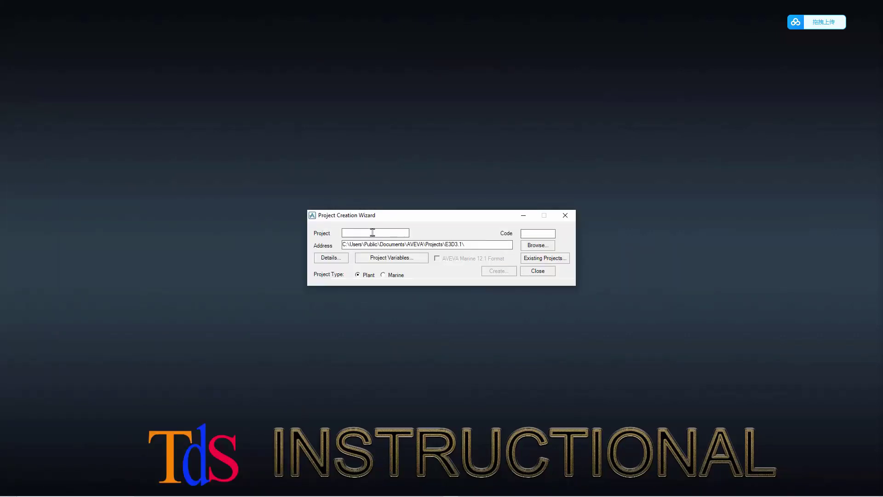
# Name the new project TDS so its code and address follow as TDS
pyautogui.write('TD')
pyautogui.write('T')
# Give the TDS project details the description 'Project Creation Demo'
pyautogui.click(329, 258)
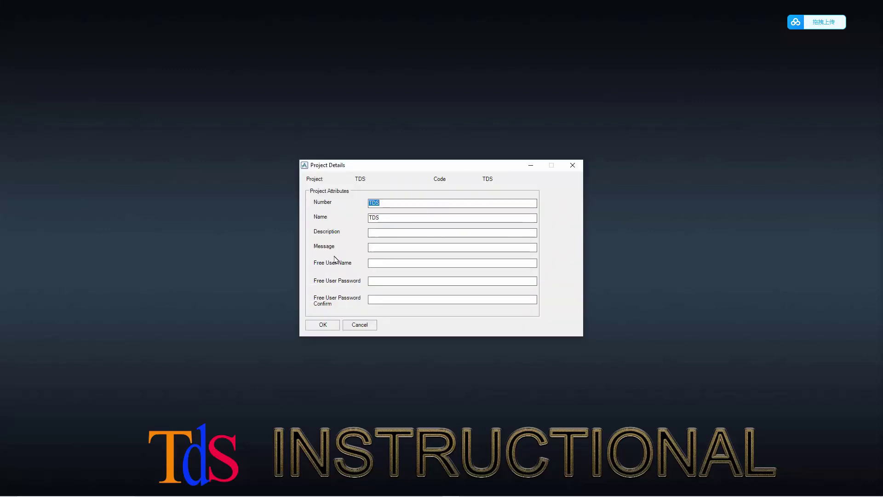
pyautogui.click(388, 231)
pyautogui.write('Project')
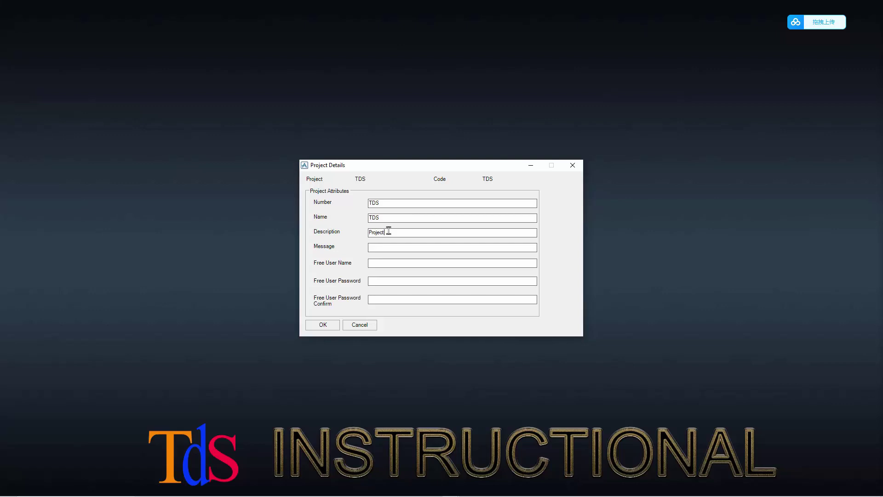
pyautogui.write(' Creation Demo')
pyautogui.click(321, 329)
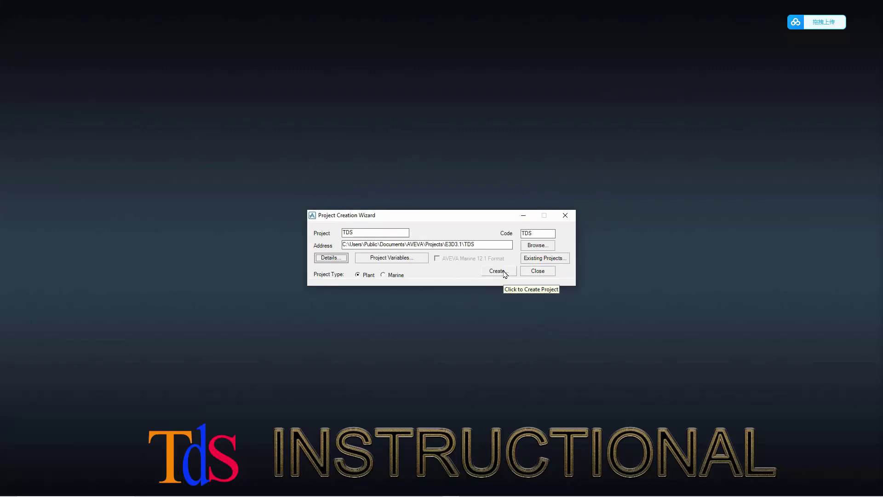
# Create the TDS project, dismiss the success message, and select the address path
pyautogui.click(497, 271)
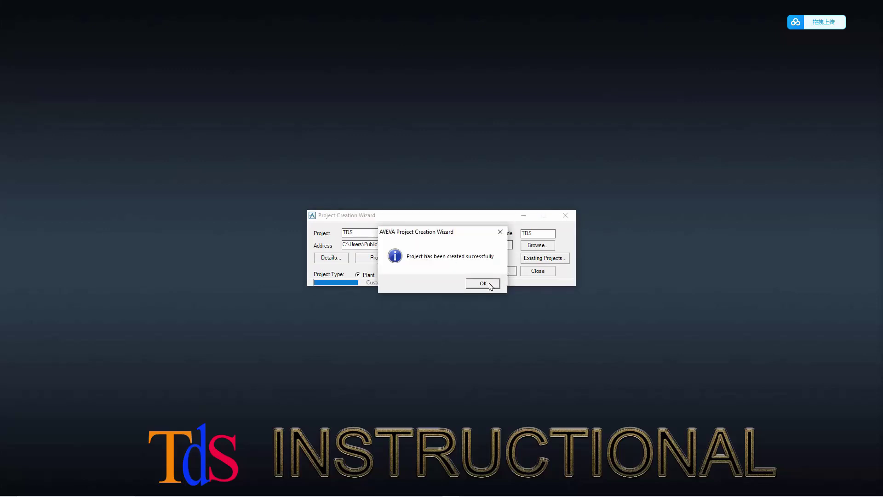
pyautogui.click(489, 284)
pyautogui.click(483, 284)
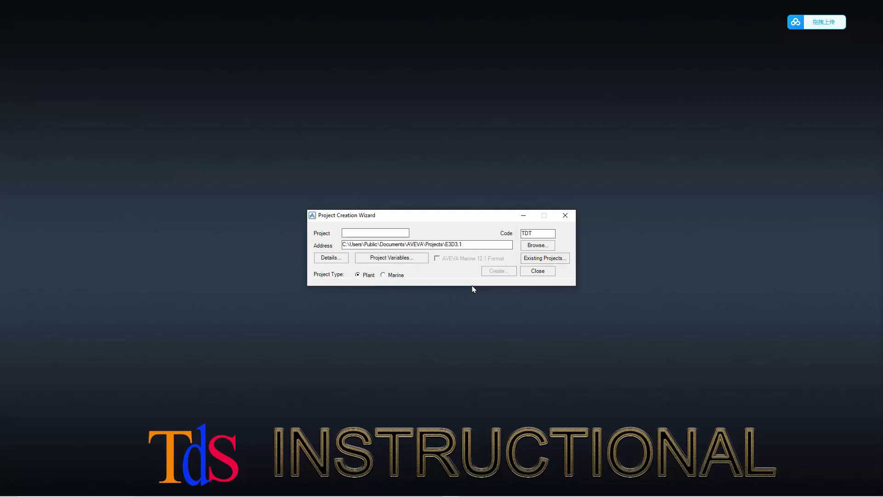
pyautogui.moveTo(474, 244); pyautogui.dragTo(330, 245)
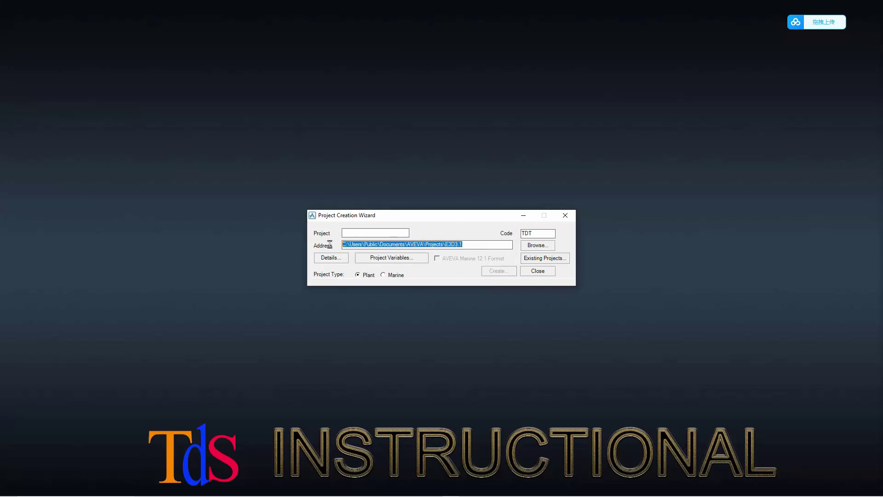
# Open the TDS project's tds000 folder in File Explorer
pyautogui.hotkey('alt', 'Tab')
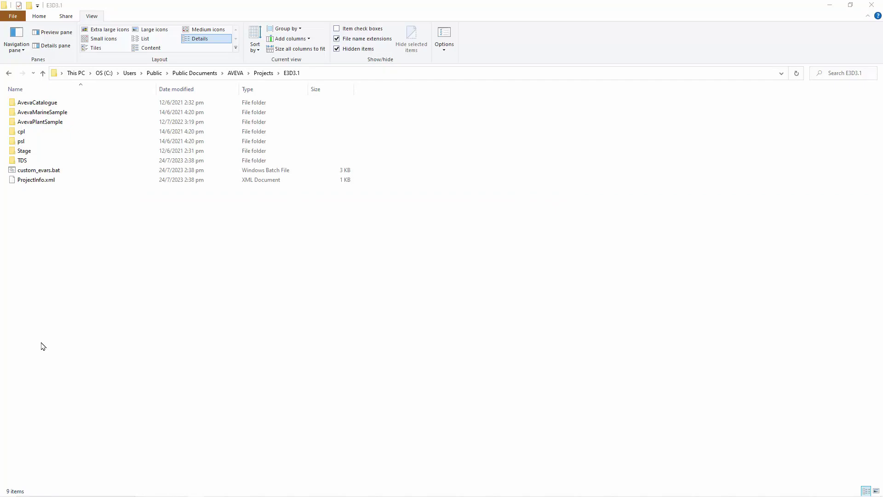
pyautogui.click(44, 163)
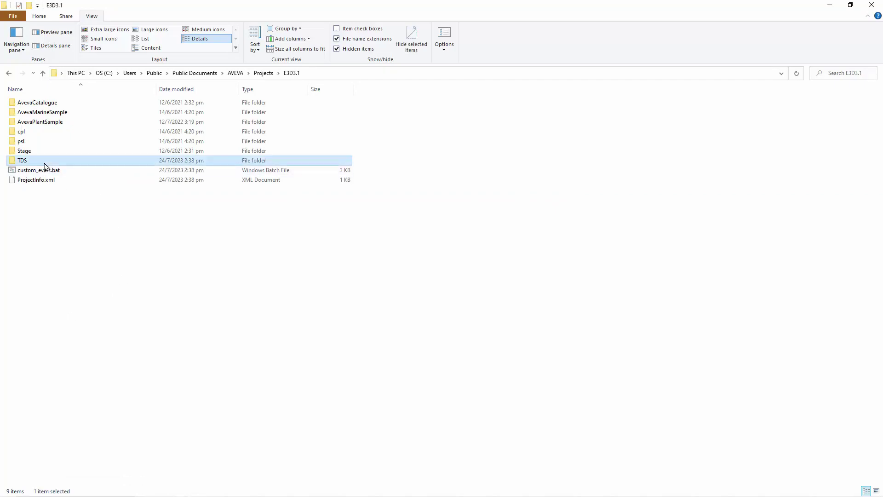
pyautogui.doubleClick(45, 162)
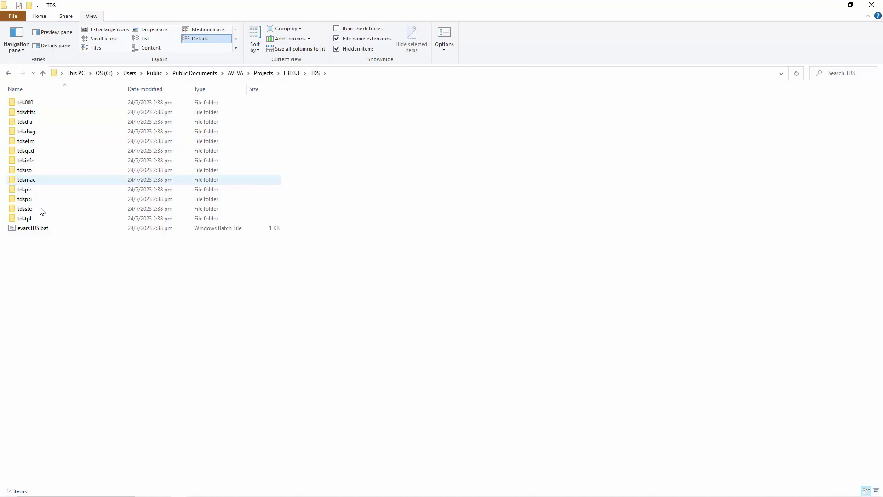
pyautogui.doubleClick(42, 104)
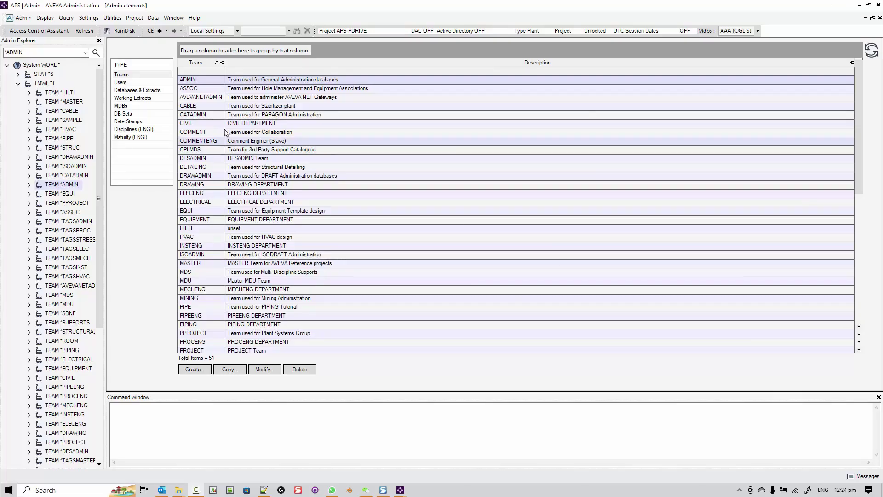
# Replicate the project structure and save it as ReplicateProj.mac in D:\Admin
pyautogui.click(134, 18)
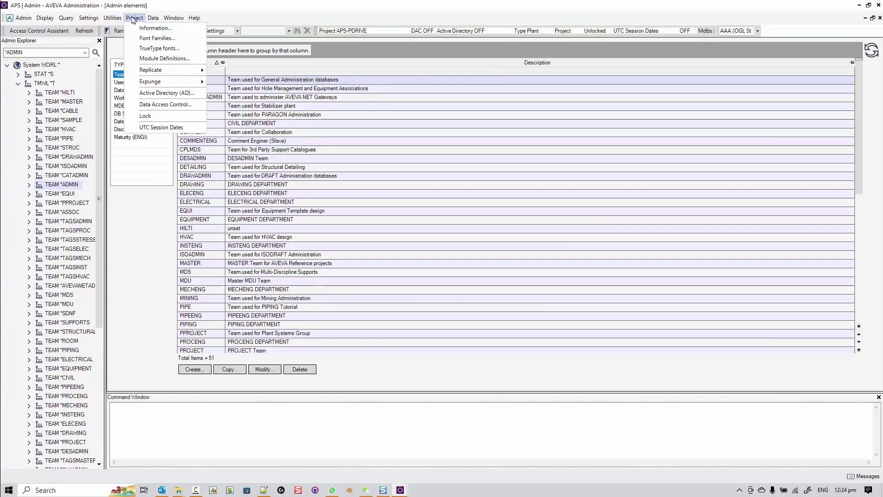
pyautogui.moveTo(152, 71)
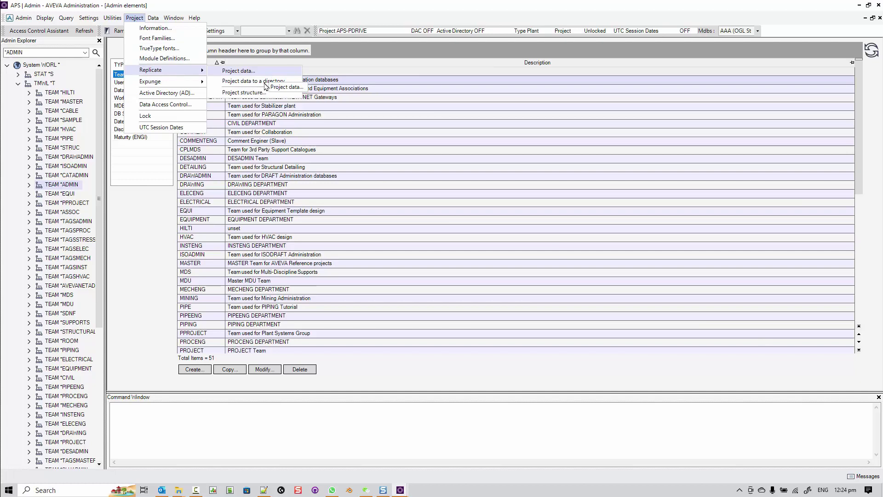
pyautogui.click(248, 93)
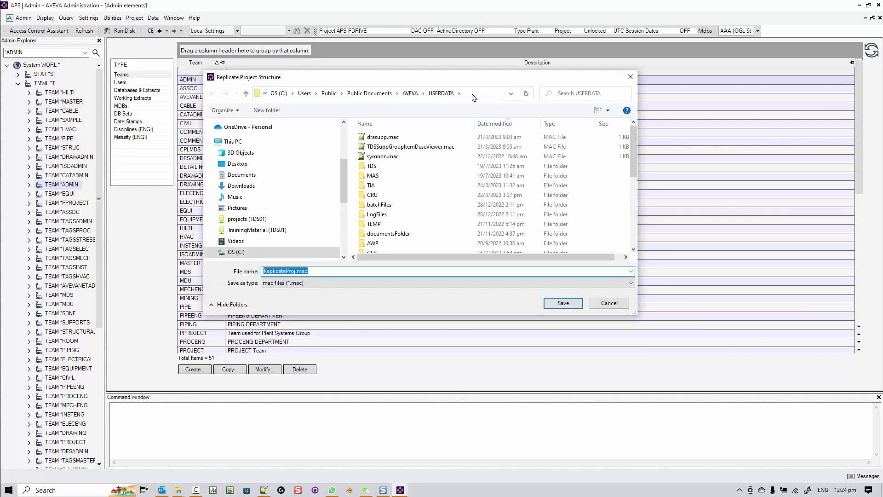
pyautogui.click(474, 94)
pyautogui.write('c:\\')
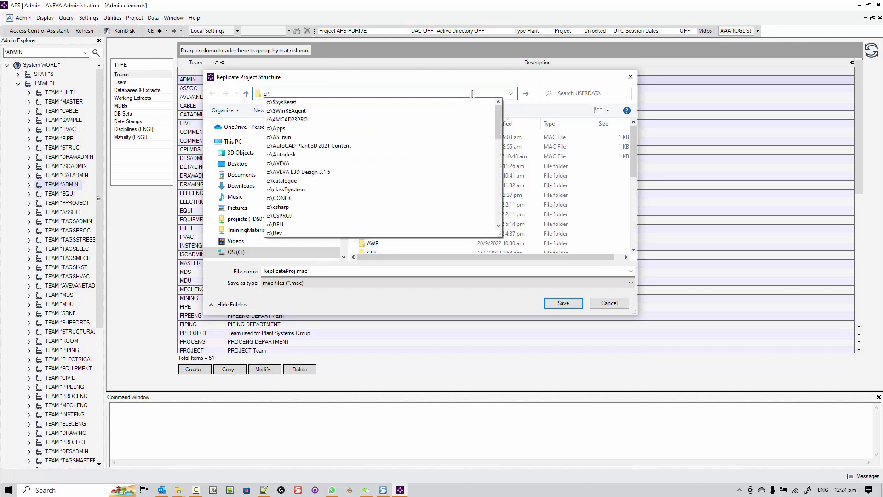
pyautogui.press('BackSpace')
pyautogui.press('BackSpace')
pyautogui.write('d:\\')
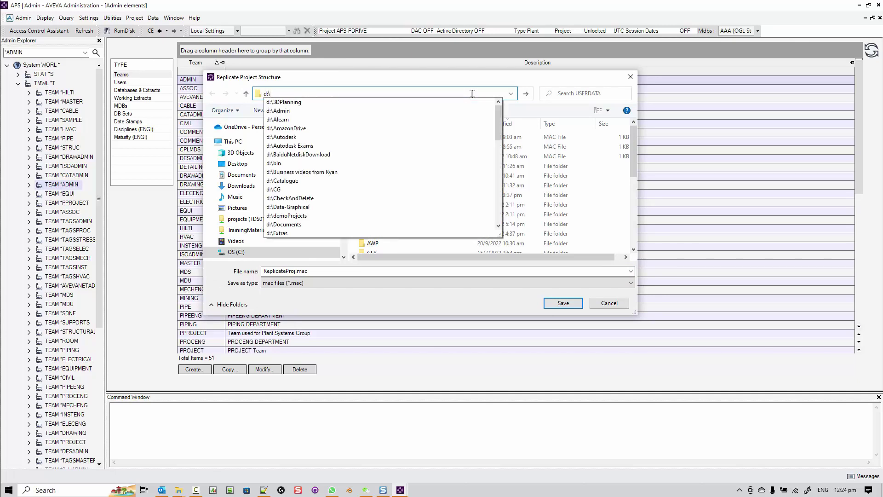
pyautogui.press('Down')
pyautogui.press('Down')
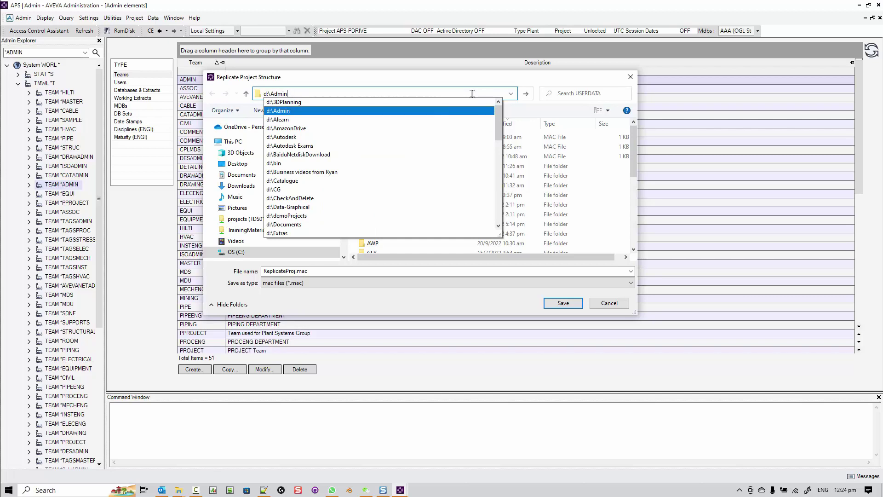
pyautogui.press('Return')
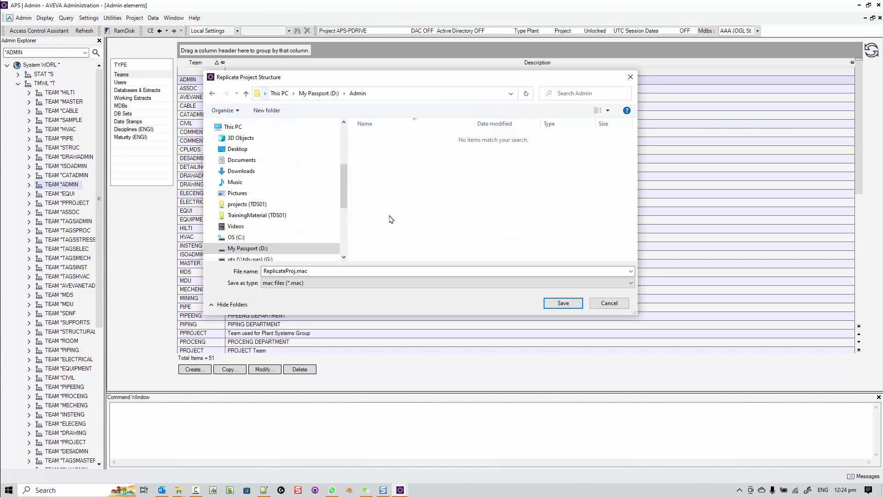
pyautogui.click(563, 303)
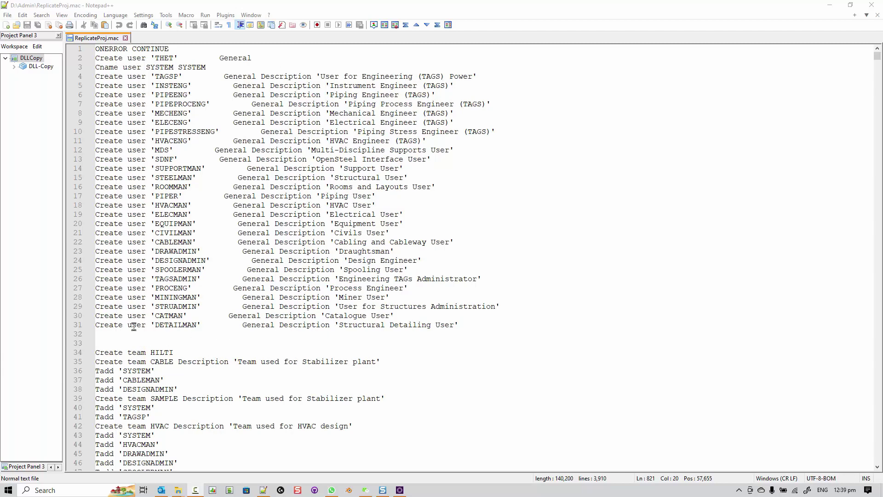
# Copy the team-creation lines into a new Notepad++ document
pyautogui.moveTo(95, 343); pyautogui.dragTo(186, 232)
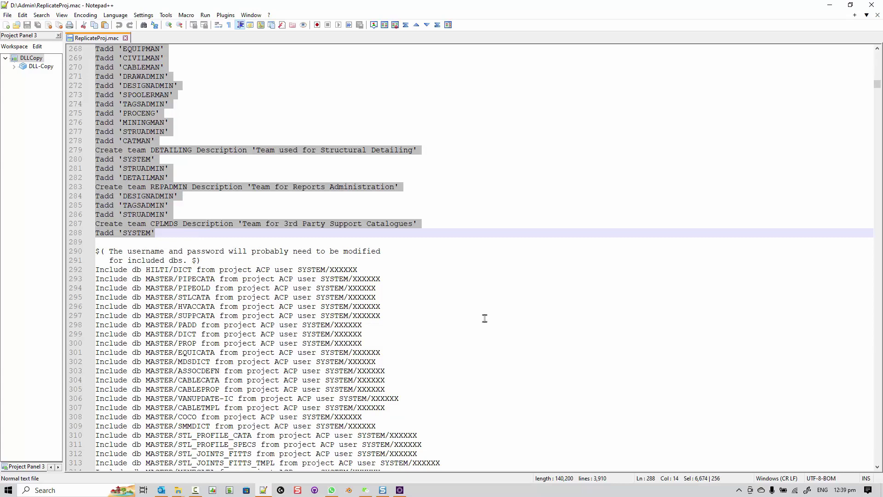
pyautogui.click(6, 26)
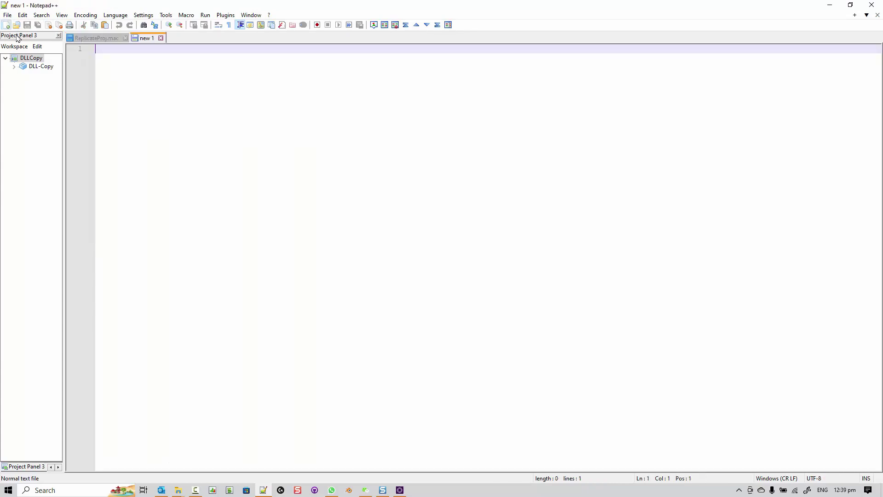
pyautogui.hotkey('ctrl', 'v')
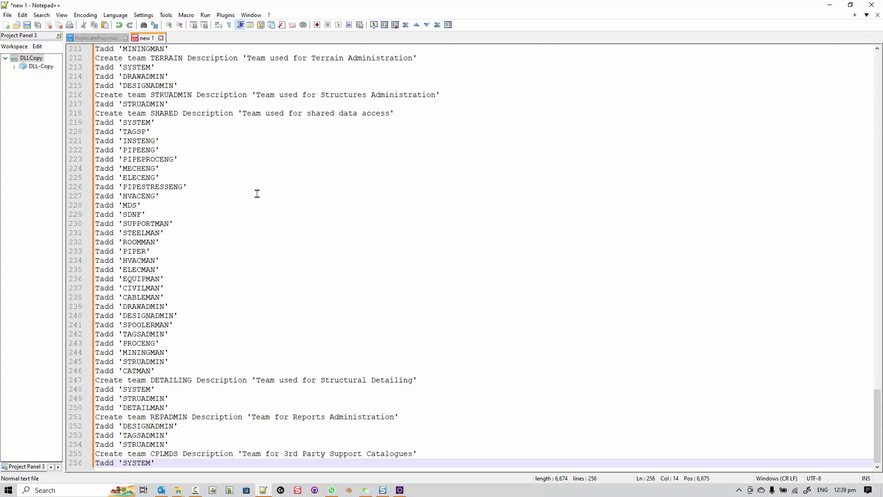
# Replace every Tadd with --Tadd in the new document
pyautogui.hotkey('ctrl', 'f')
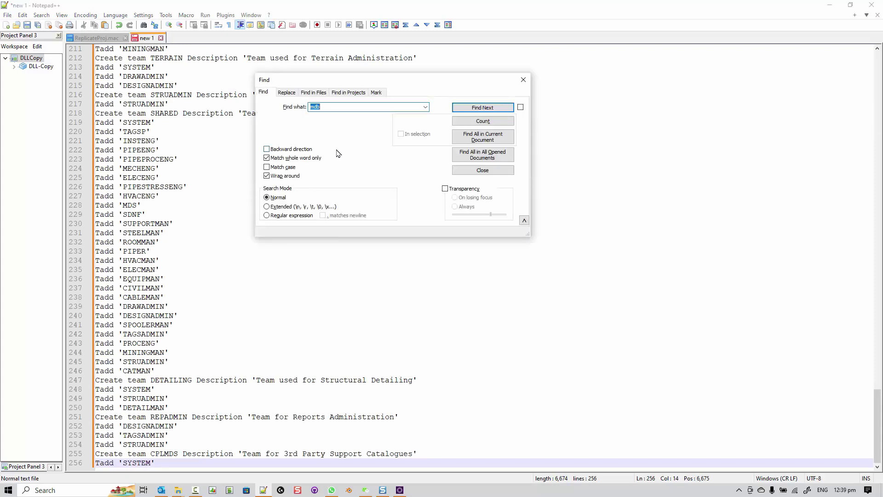
pyautogui.click(287, 92)
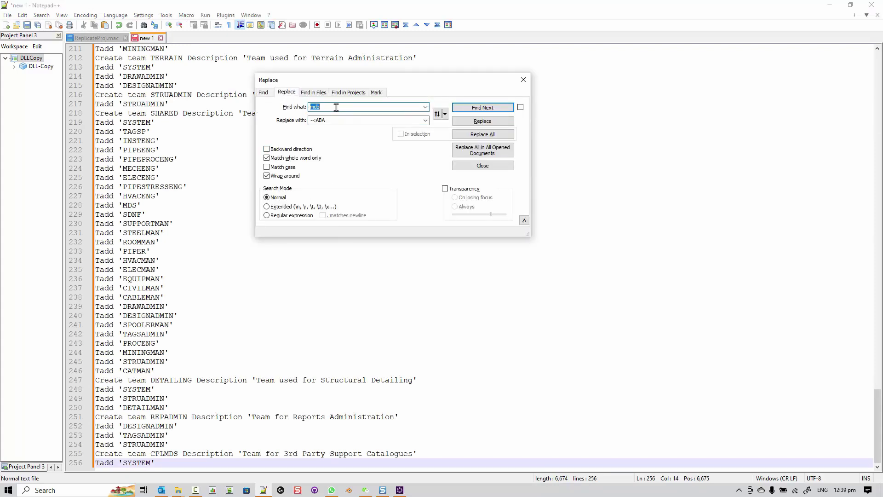
pyautogui.write('TA')
pyautogui.press('Tab')
pyautogui.write('-')
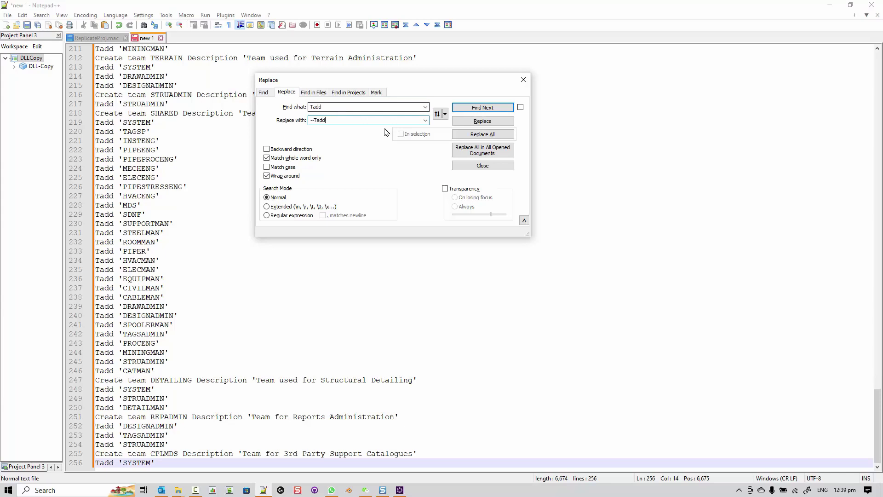
pyautogui.click(482, 134)
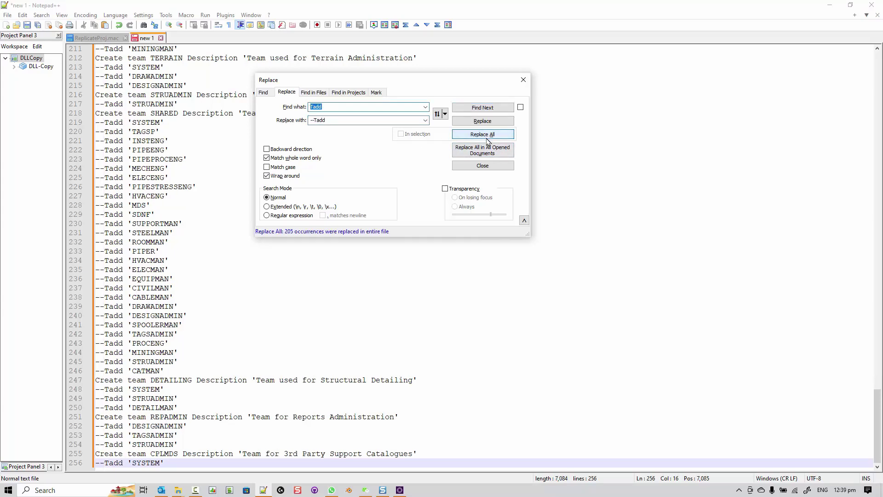
pyautogui.click(481, 167)
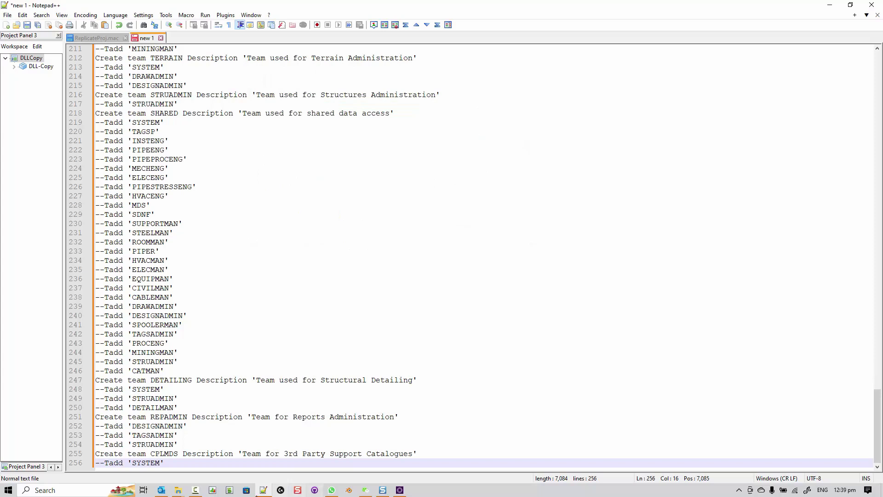
pyautogui.press('Return')
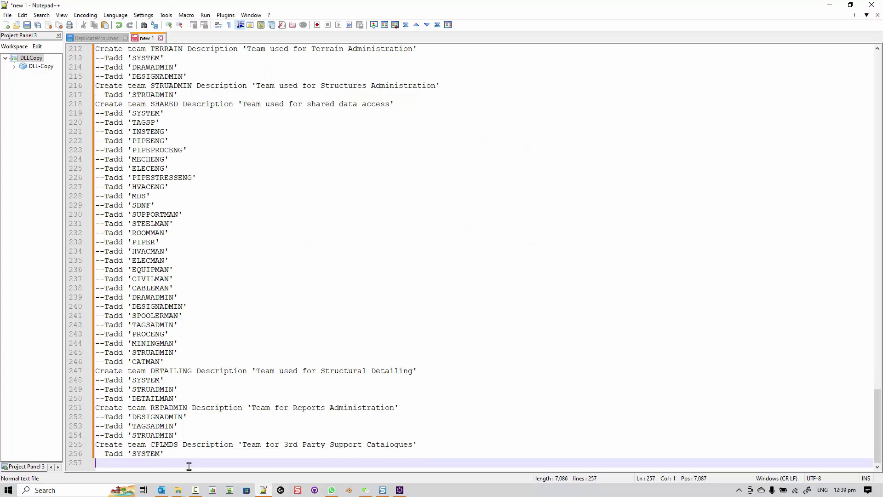
# Copy the Include db lines from ReplicateProj.mac into the empty new file
pyautogui.click(91, 39)
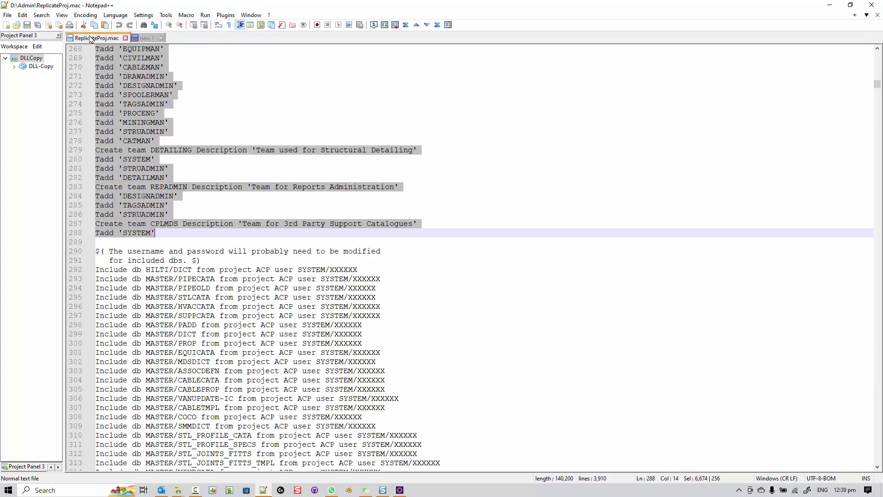
pyautogui.moveTo(96, 270); pyautogui.dragTo(421, 282)
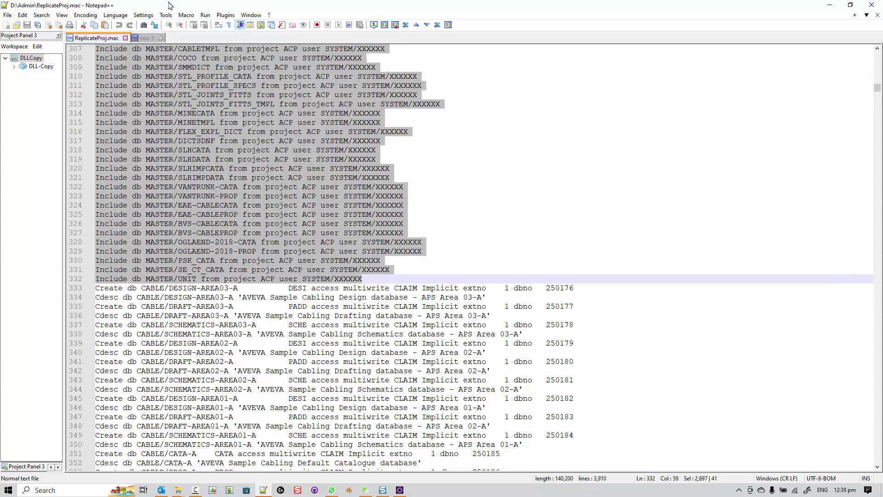
pyautogui.click(145, 38)
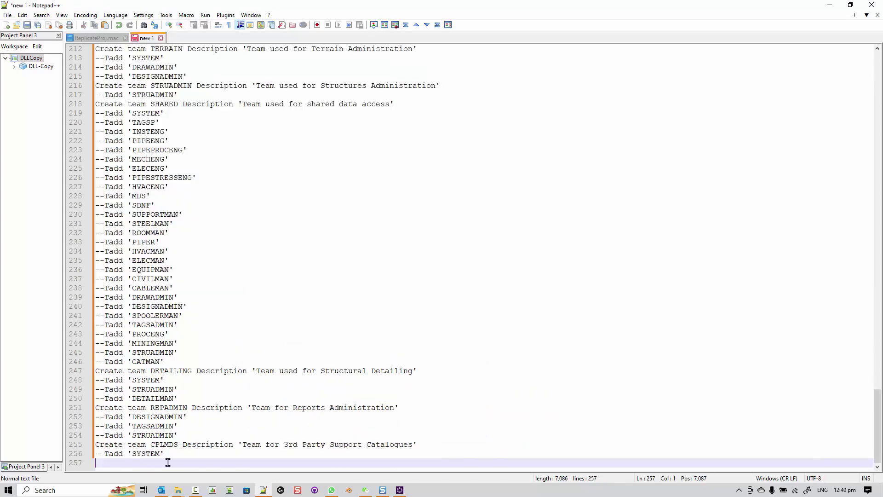
pyautogui.hotkey('ctrl', 'v')
# Save the new file as include in D:\Admin
pyautogui.click(31, 27)
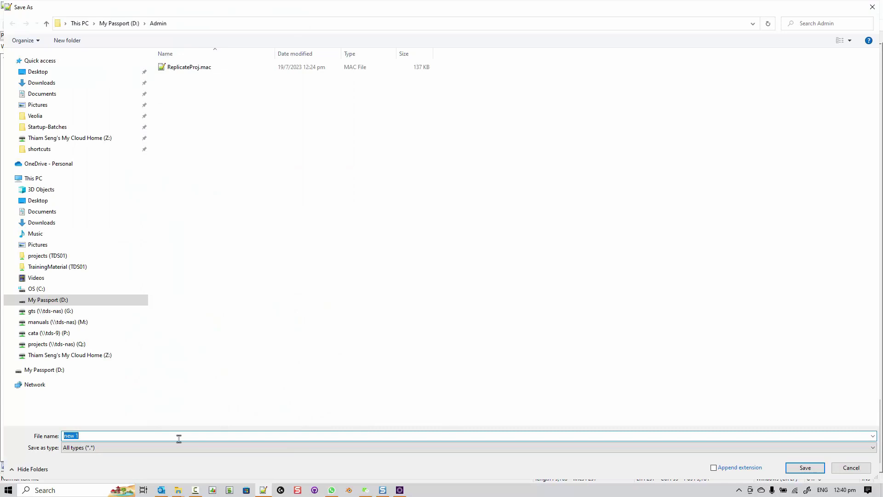
pyautogui.write('include')
pyautogui.press('Return')
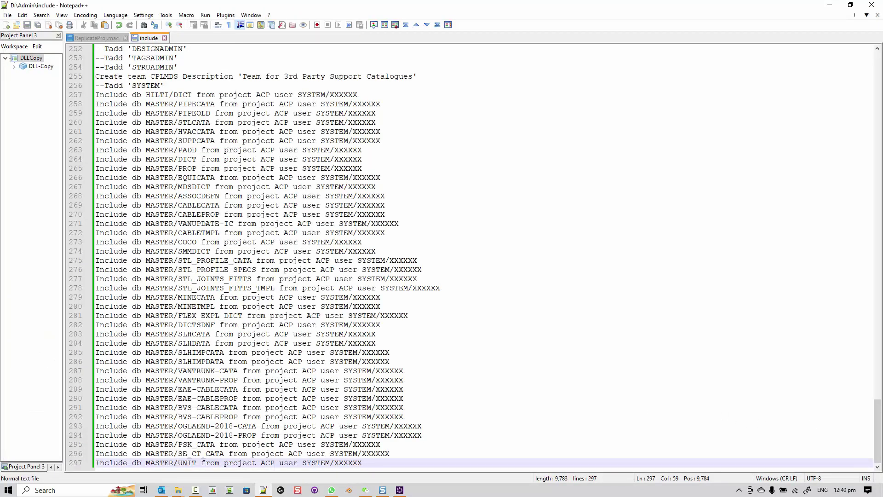
pyautogui.hotkey('alt', 'Tab')
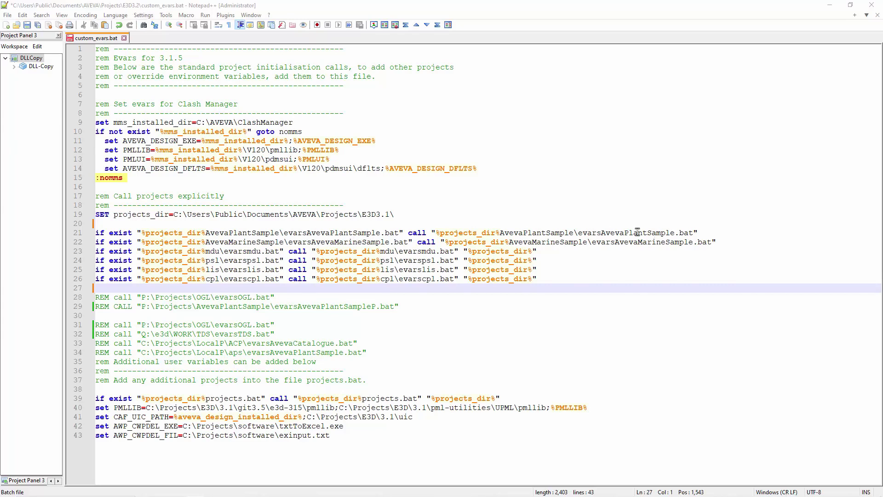
# Duplicate the AvevaPlantSample call line into empty line 20
pyautogui.moveTo(710, 233); pyautogui.dragTo(93, 233)
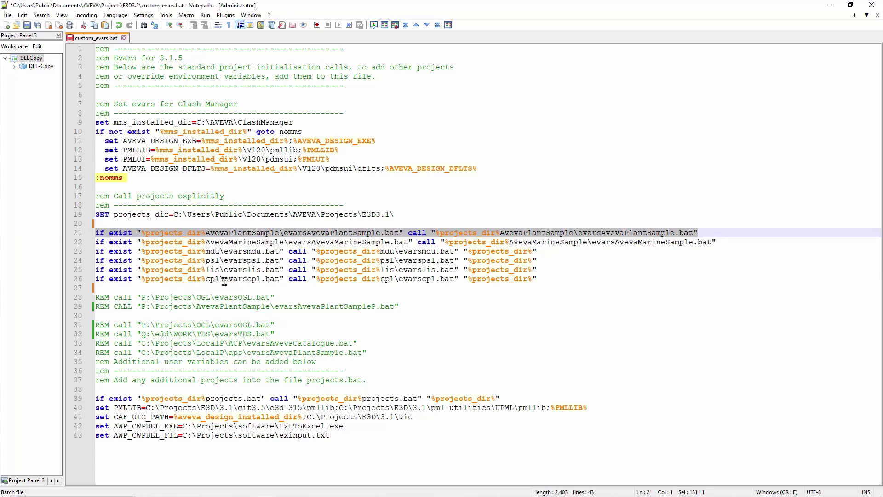
pyautogui.hotkey('ctrl', 'c')
pyautogui.click(189, 224)
pyautogui.hotkey('ctrl', 'v')
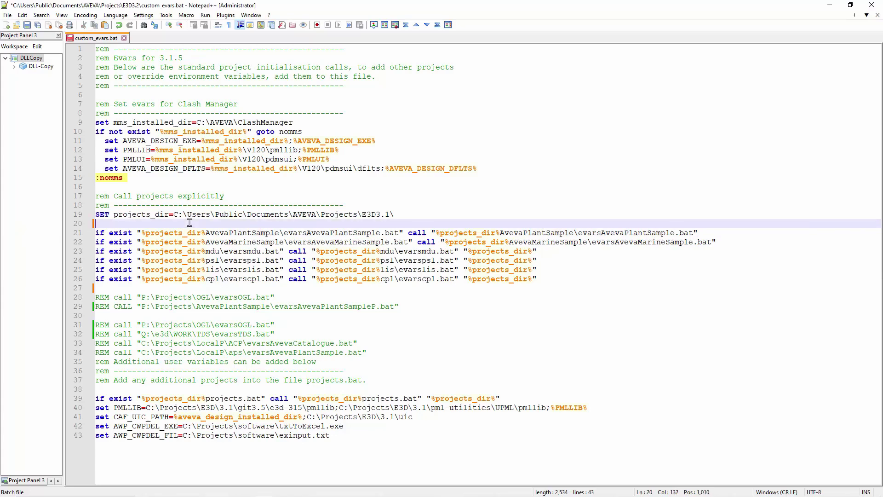
# Change both paths on line 20 to TDS\tds and save custom_evars.bat
pyautogui.moveTo(206, 224); pyautogui.dragTo(382, 223)
pyautogui.write('TDS')
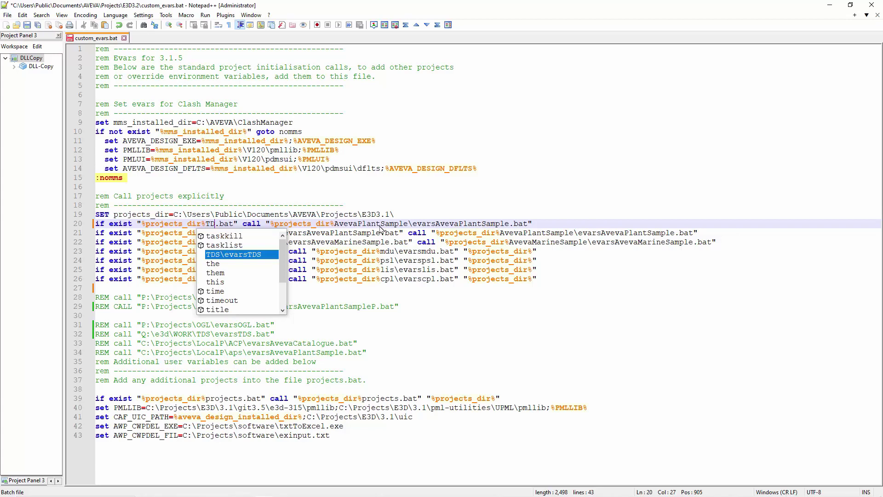
pyautogui.write('\\tds')
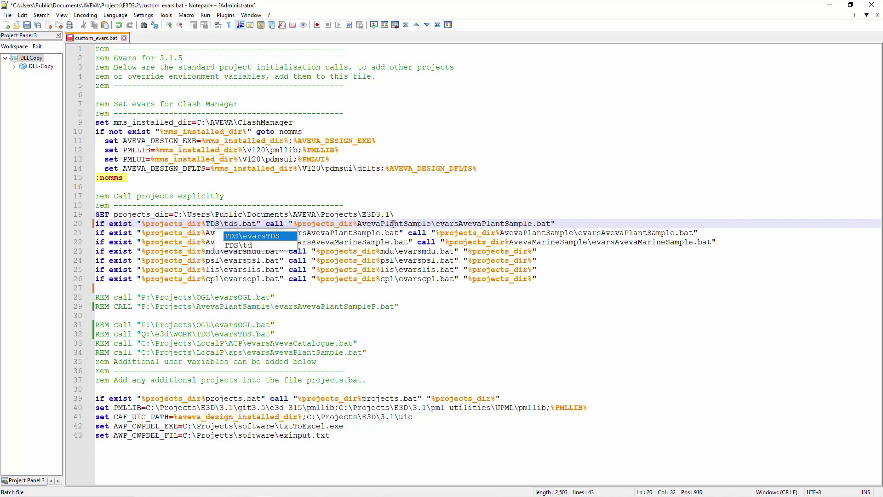
pyautogui.moveTo(532, 224); pyautogui.dragTo(358, 226)
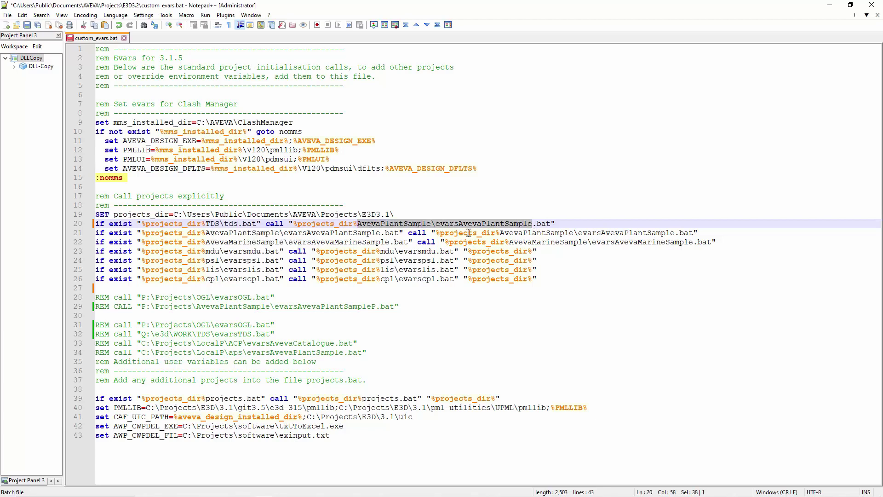
pyautogui.write('TDS')
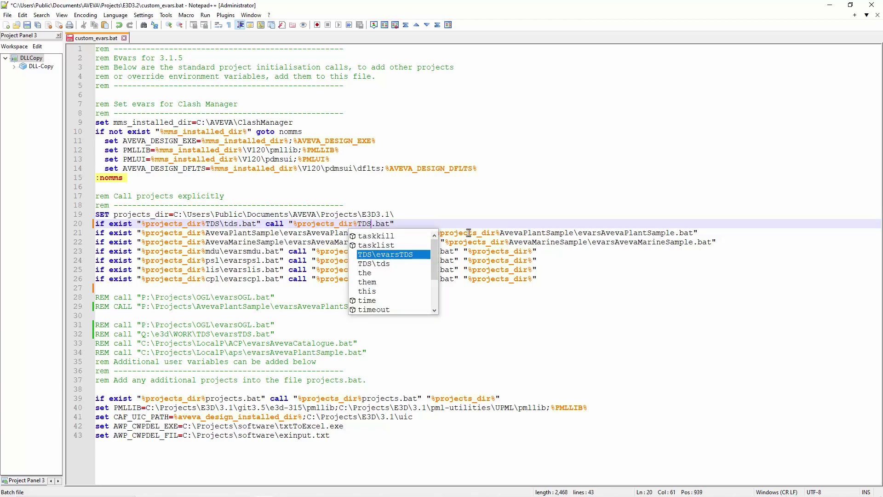
pyautogui.write('\\tds')
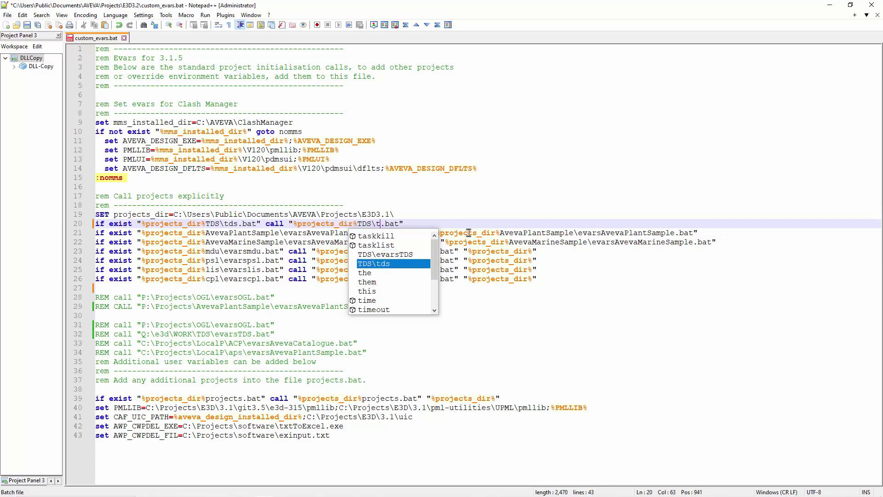
pyautogui.press('Escape')
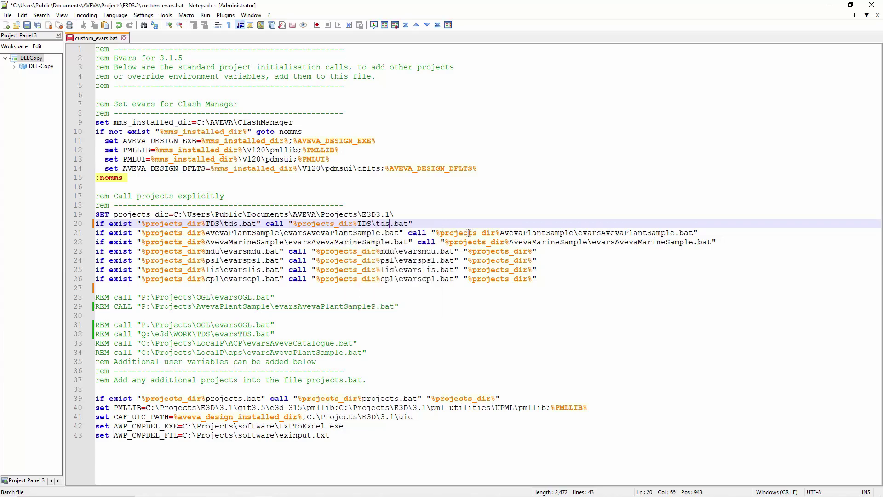
pyautogui.click(27, 25)
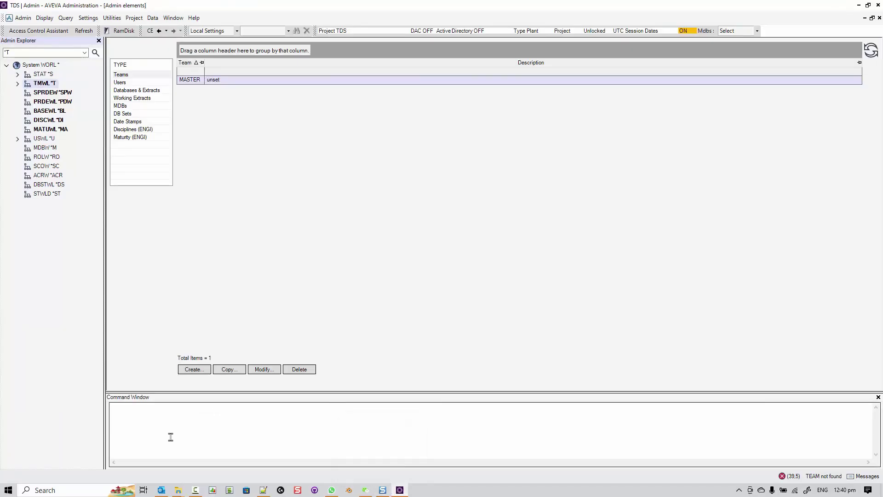
# Run the macro $M /D:\Admin\include and list the project's 51 teams
pyautogui.click(170, 437)
pyautogui.write('$M /')
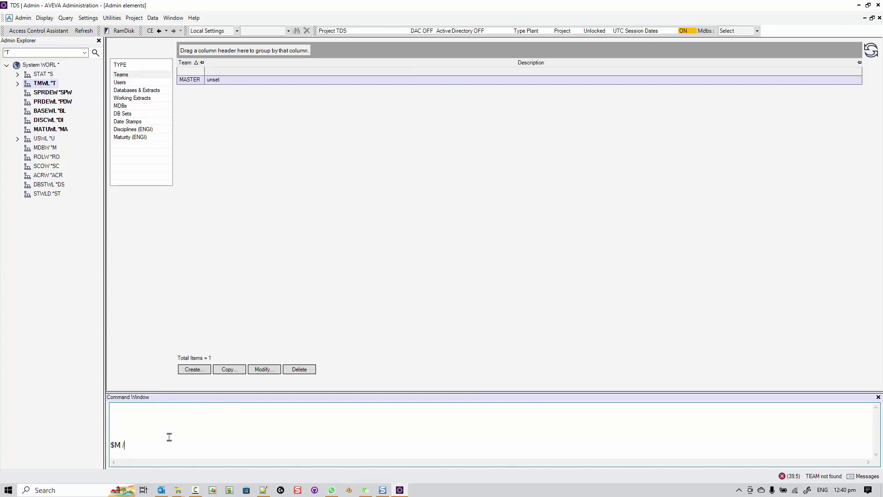
pyautogui.press('BackSpace')
pyautogui.hotkey('ctrl', 'v')
pyautogui.press('Return')
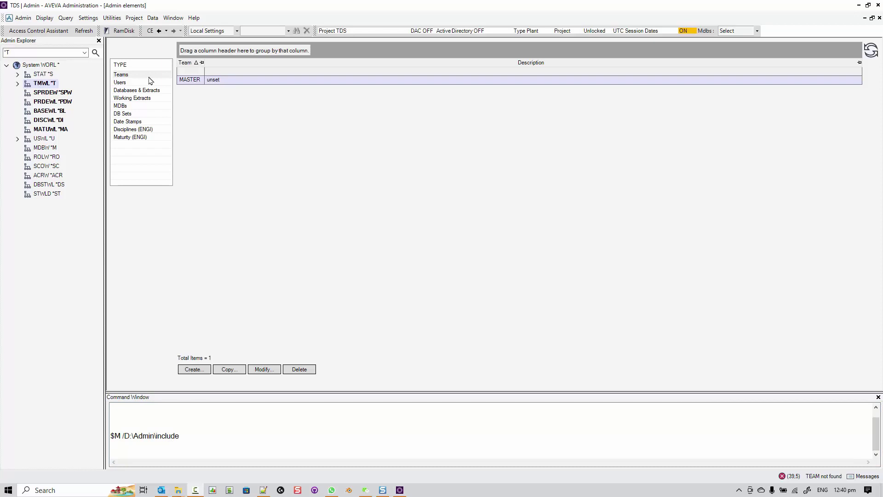
pyautogui.click(124, 75)
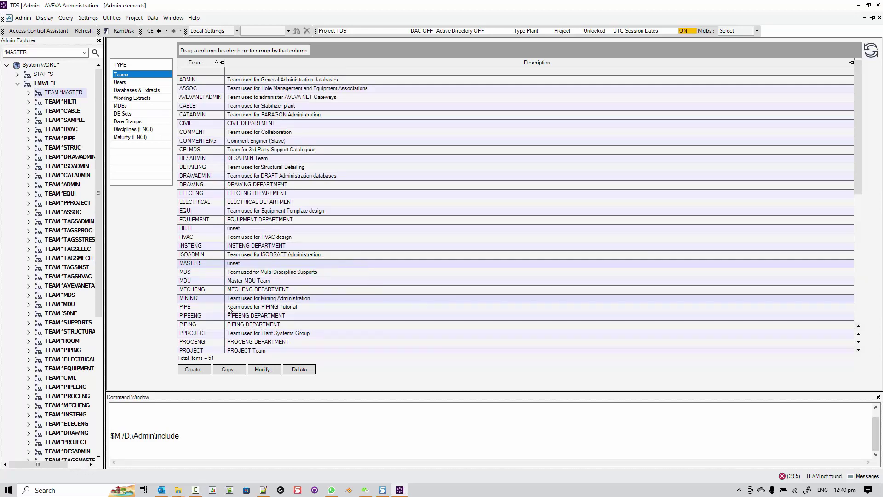
# Start a new user named PIPEA and set its password
pyautogui.click(135, 84)
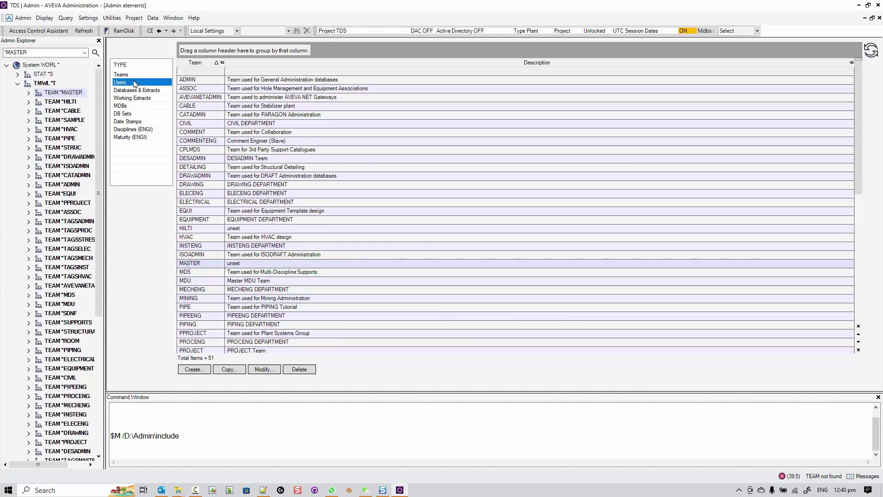
pyautogui.click(193, 370)
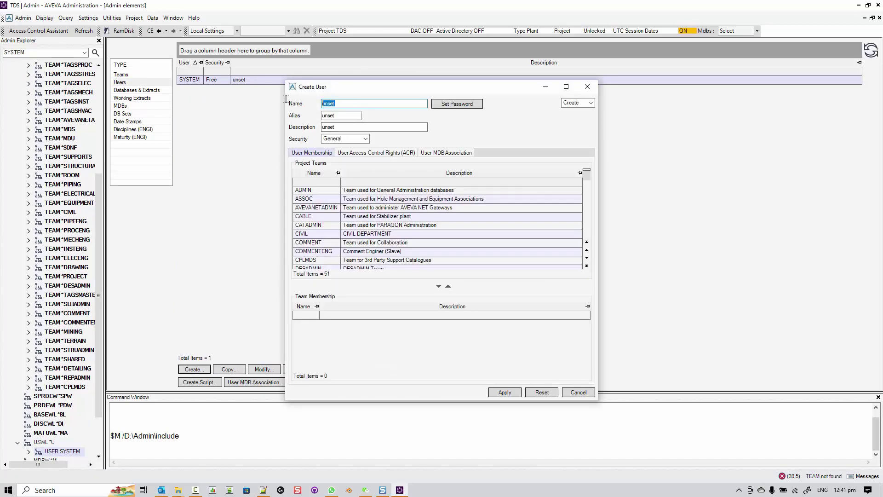
pyautogui.write('US')
pyautogui.press('BackSpace')
pyautogui.press('BackSpace')
pyautogui.press('BackSpace')
pyautogui.click(457, 104)
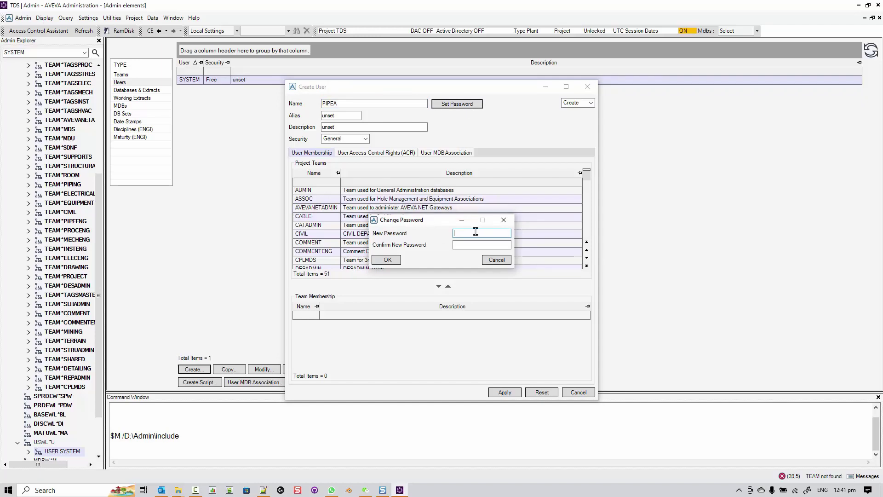
pyautogui.press('capslock')
pyautogui.write('P')
pyautogui.press('Tab')
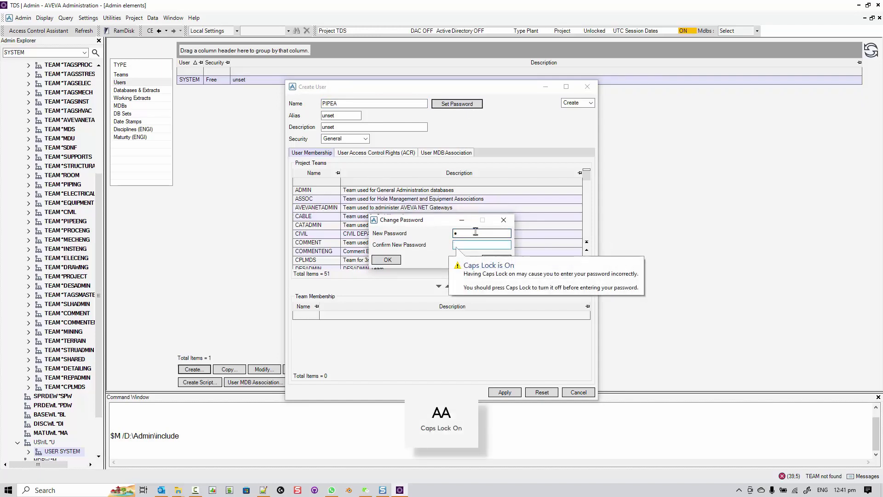
pyautogui.write('P')
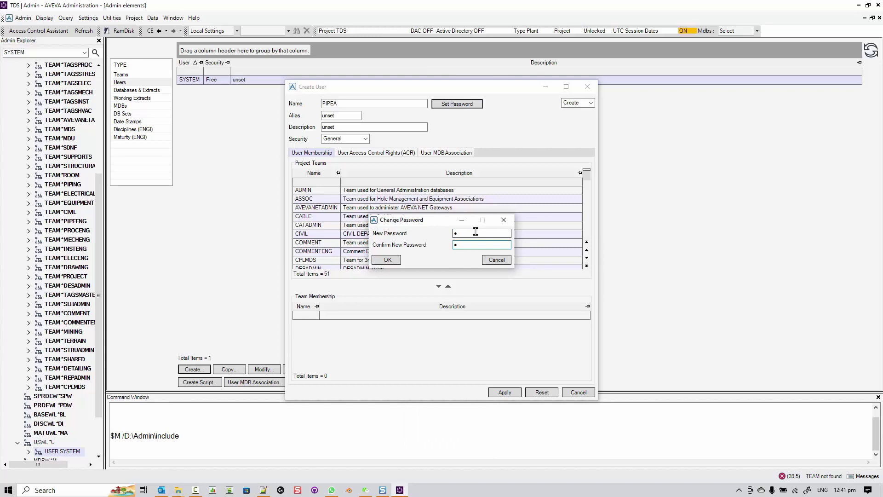
pyautogui.click(388, 259)
# Describe PIPEA as PIPING USER, add team PIPE membership, and create the user
pyautogui.click(343, 115)
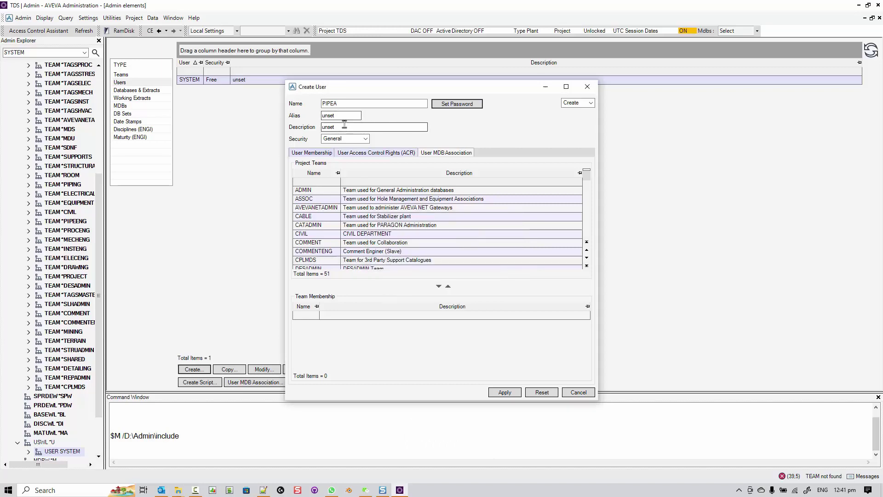
pyautogui.press('Tab')
pyautogui.write('PI')
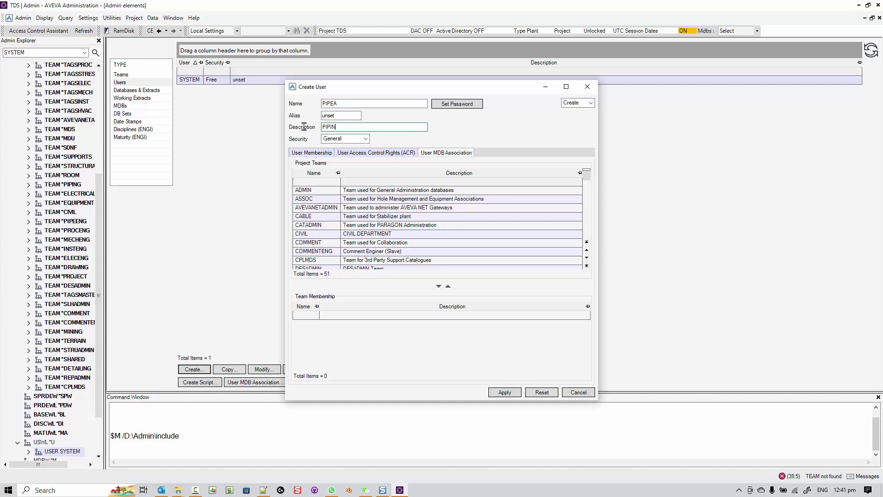
pyautogui.write('PING USER')
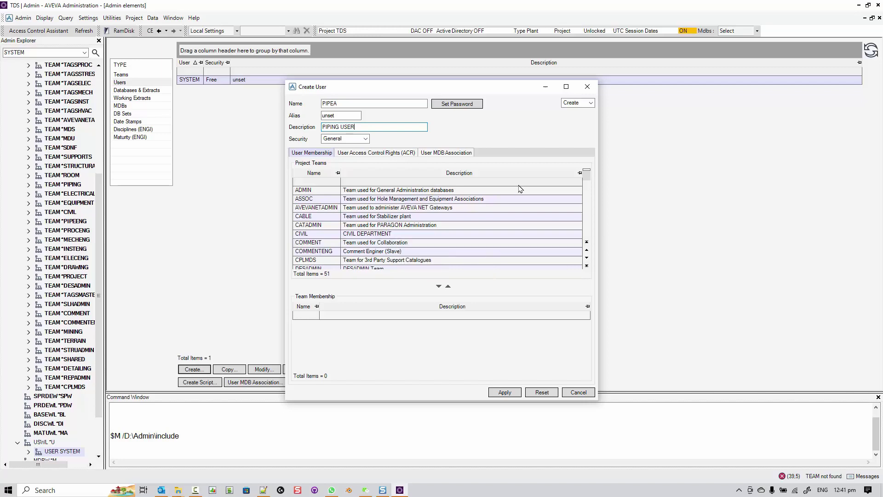
pyautogui.click(321, 182)
pyautogui.write('PIPE')
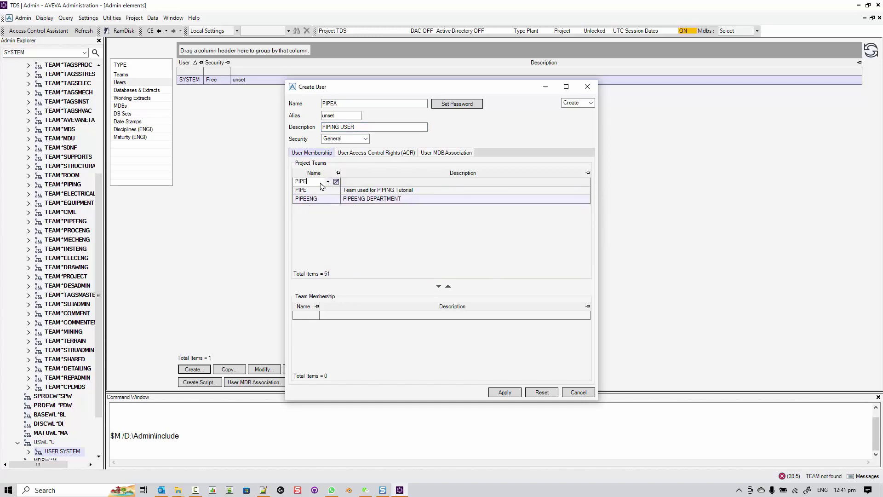
pyautogui.click(351, 190)
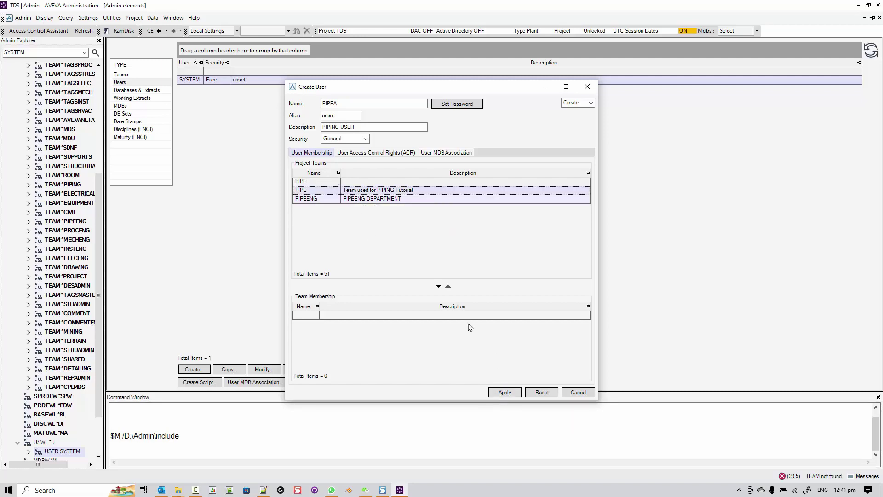
pyautogui.click(438, 286)
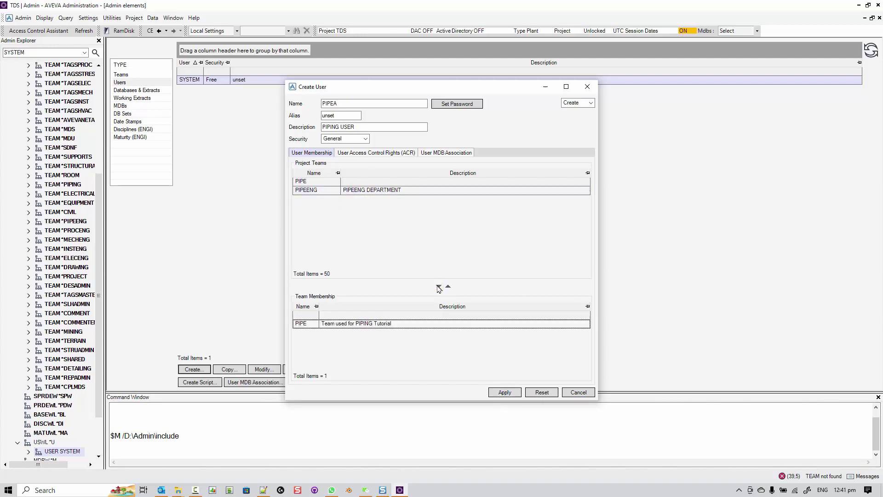
pyautogui.click(504, 392)
pyautogui.click(578, 392)
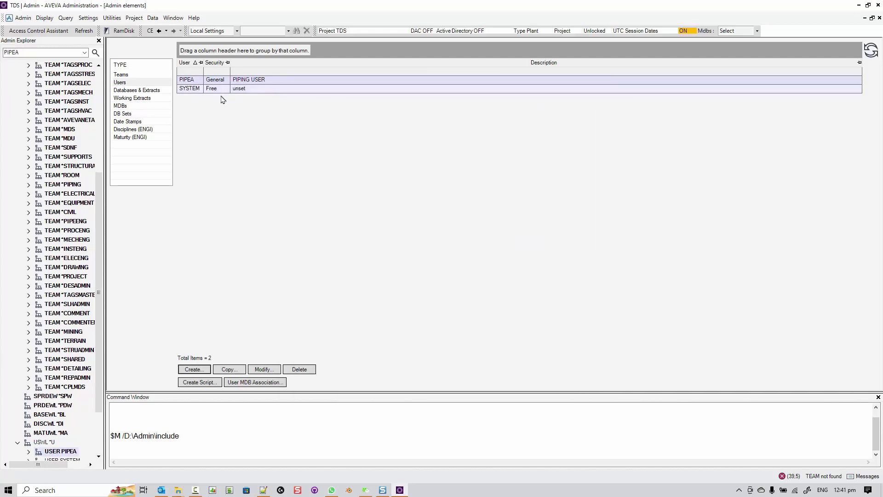
# Start a new master database in the Databases list, owned by team PIPE
pyautogui.click(137, 91)
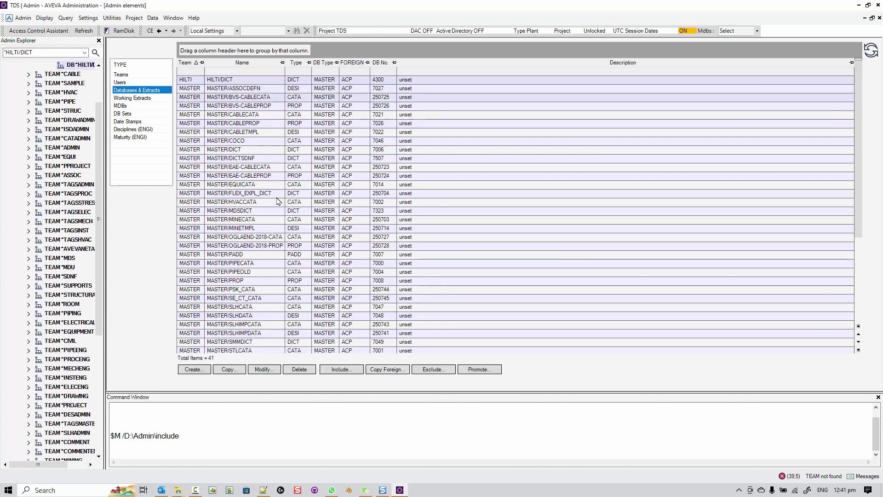
pyautogui.click(194, 369)
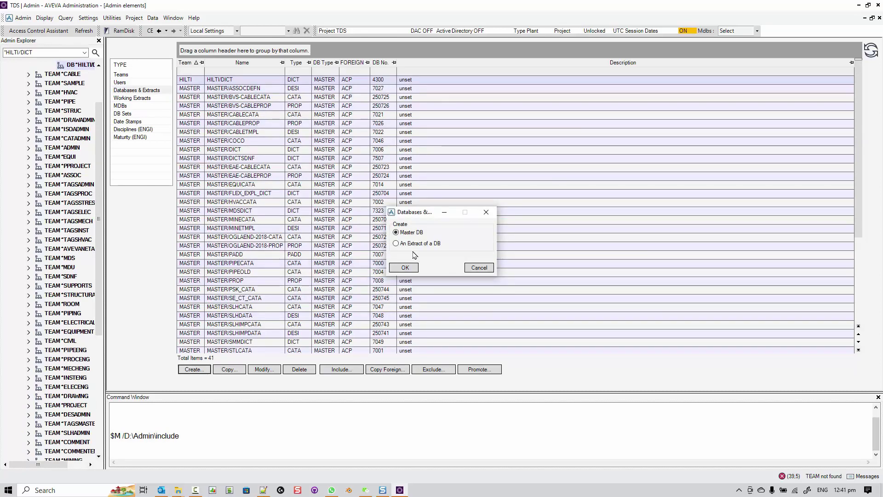
pyautogui.click(405, 268)
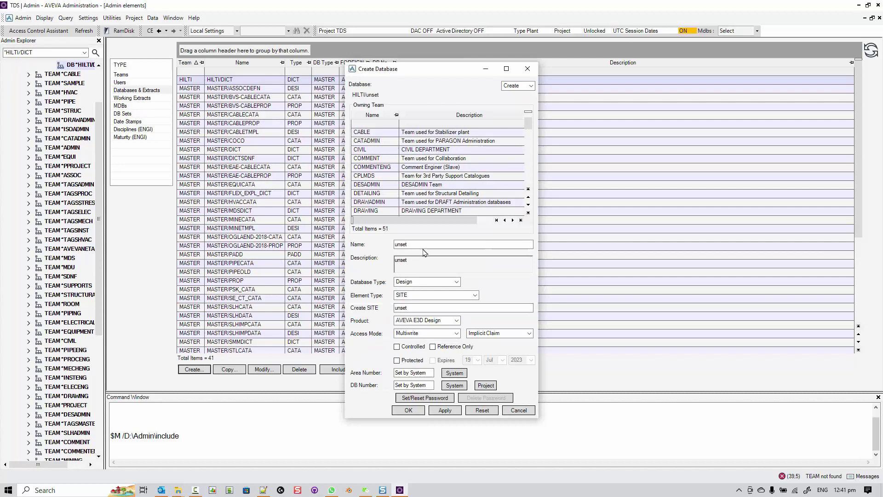
pyautogui.click(376, 124)
pyautogui.write('PIPE')
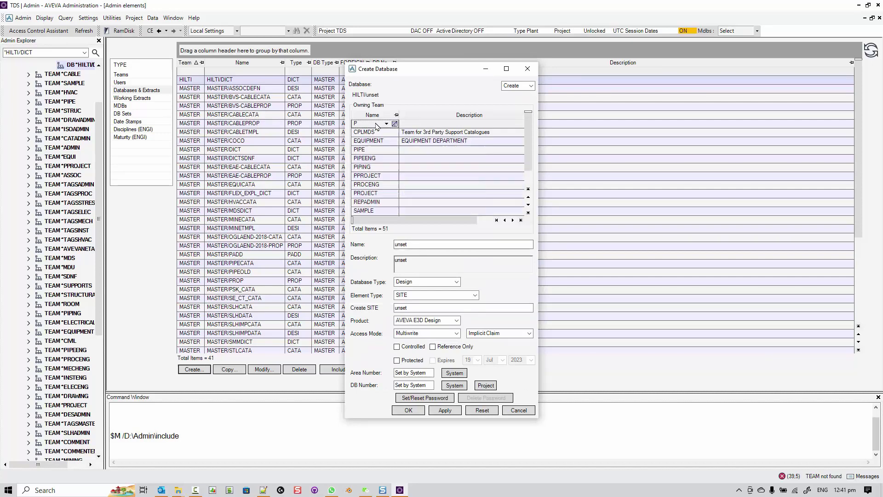
pyautogui.click(371, 136)
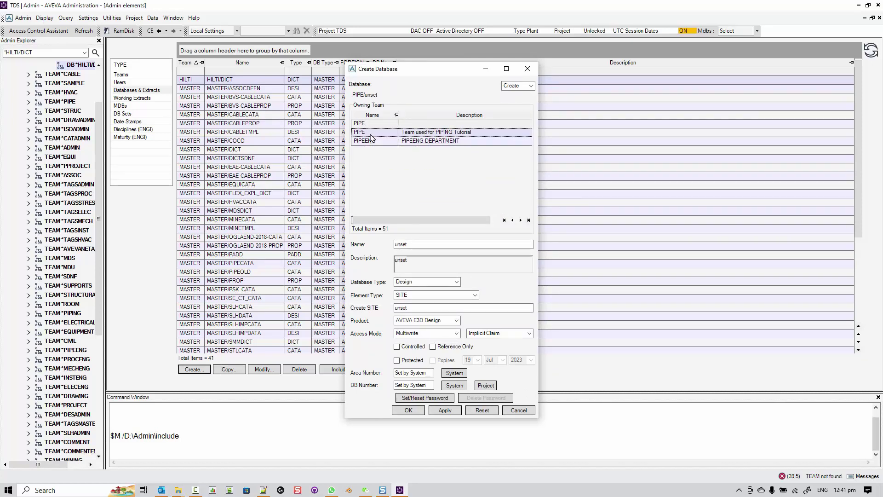
# Name it DESIA with description PIPING DATABASE, a site, product AVEVA E3D Design, and create it
pyautogui.click(418, 247)
pyautogui.press('BackSpace')
pyautogui.press('BackSpace')
pyautogui.press('BackSpace')
pyautogui.press('BackSpace')
pyautogui.press('BackSpace')
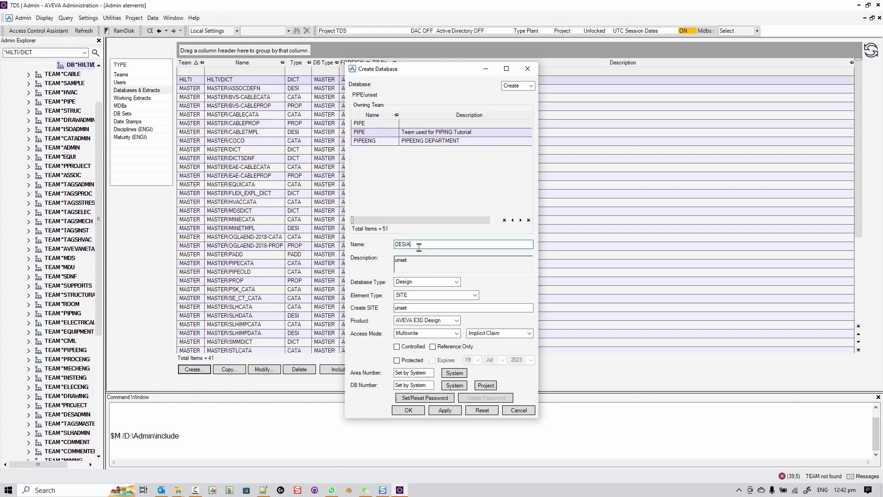
pyautogui.click(390, 257)
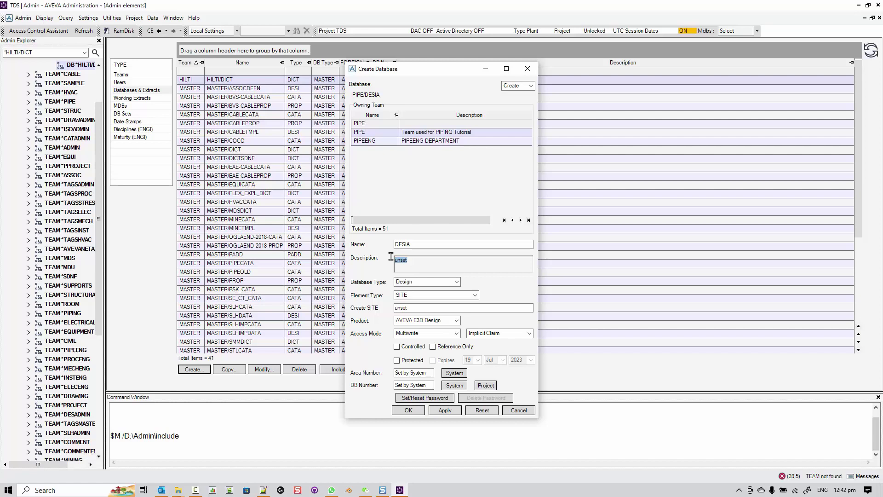
pyautogui.write('PIPING DATABASE')
pyautogui.click(444, 306)
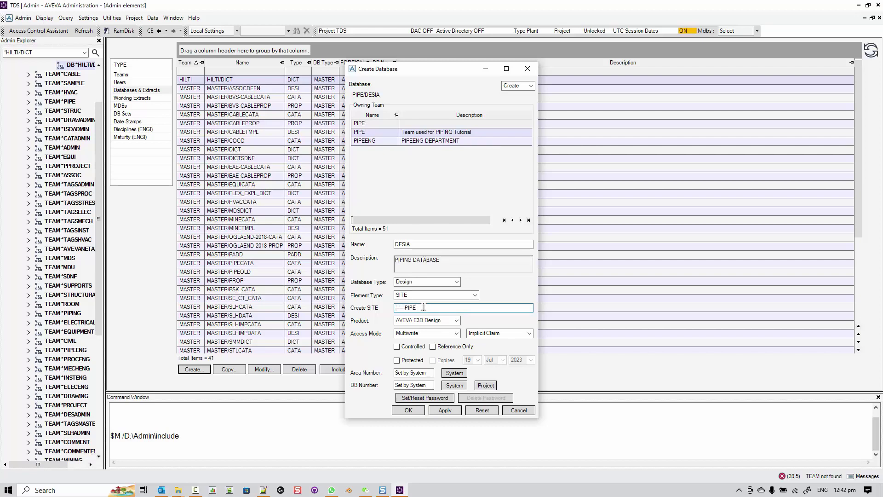
pyautogui.write('------------')
pyautogui.click(449, 322)
pyautogui.click(449, 329)
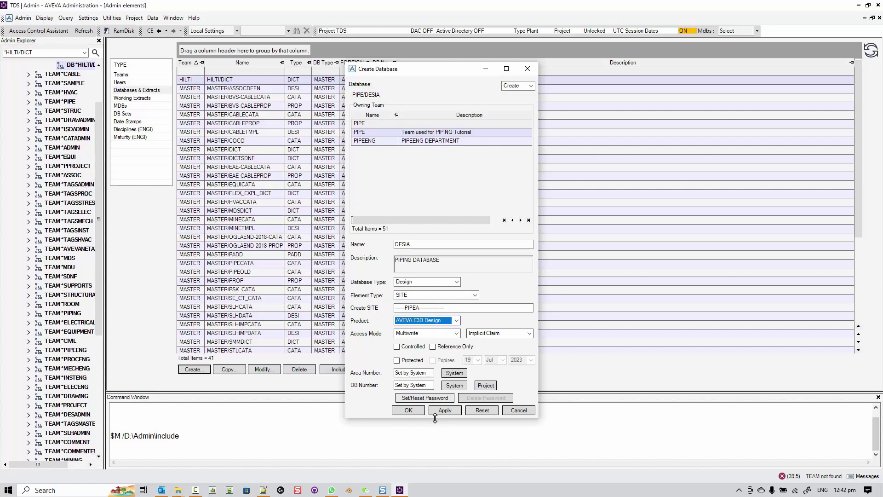
pyautogui.click(419, 414)
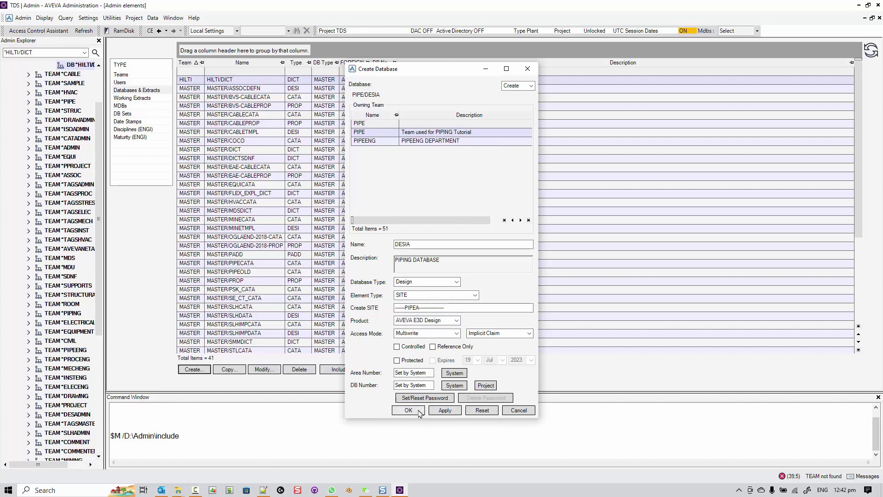
# Start a new MDB named AREA-001 with the description For Area 001
pyautogui.click(136, 107)
pyautogui.click(202, 369)
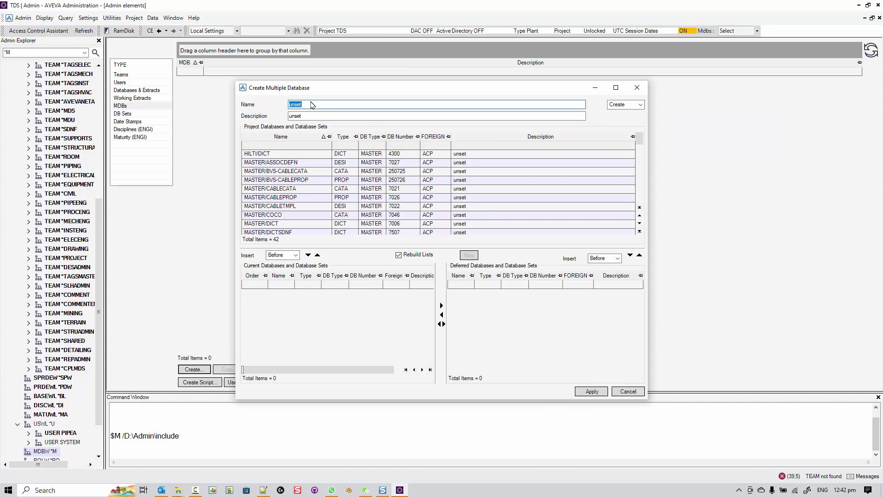
pyautogui.write('P')
pyautogui.press('BackSpace')
pyautogui.press('BackSpace')
pyautogui.write('AR')
pyautogui.write('1')
pyautogui.moveTo(314, 114); pyautogui.dragTo(268, 115)
pyautogui.write('fO')
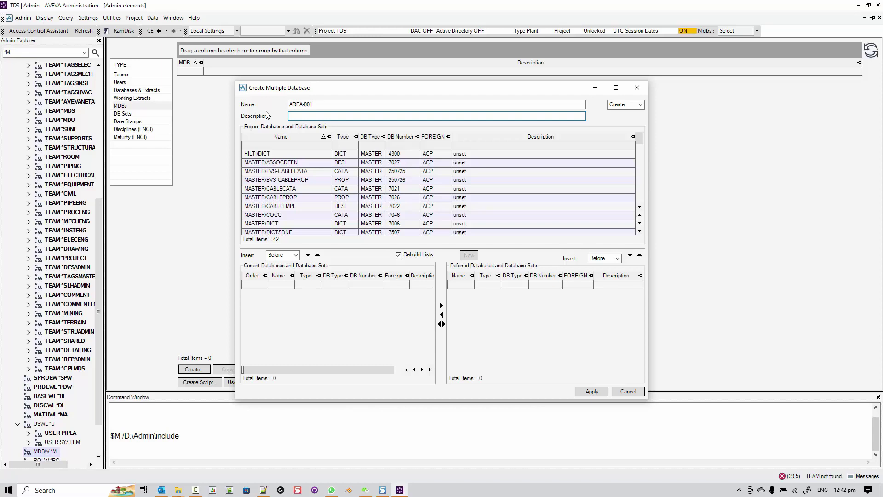
pyautogui.press('capslock')
pyautogui.write('Fo')
pyautogui.write('r Aera')
# Add all master databases to the current list with PIPE/DESIA first, apply, and close
pyautogui.click(291, 156)
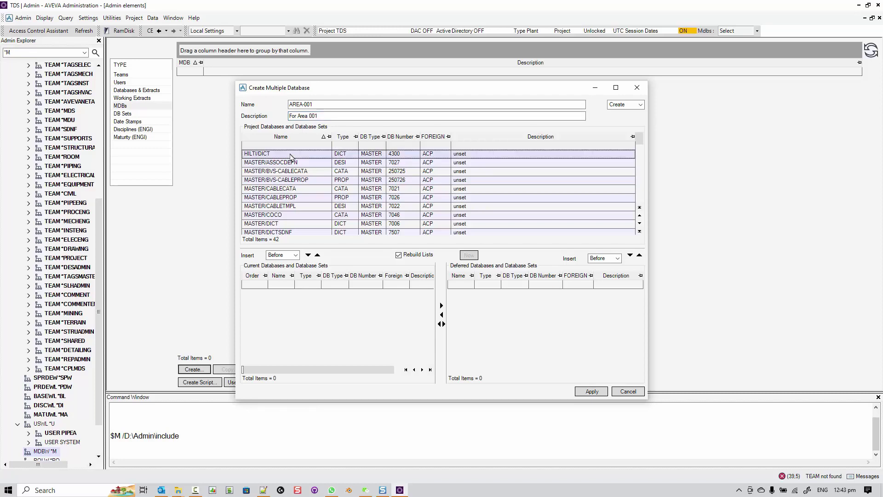
pyautogui.scroll(-10, 294, 184)
pyautogui.click(319, 224)
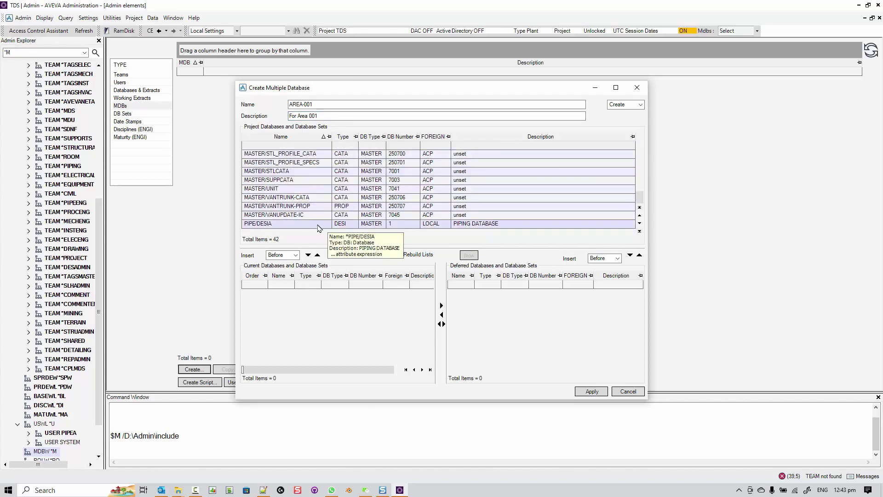
pyautogui.keyDown('shift'); pyautogui.click(311, 214); pyautogui.keyUp('shift')
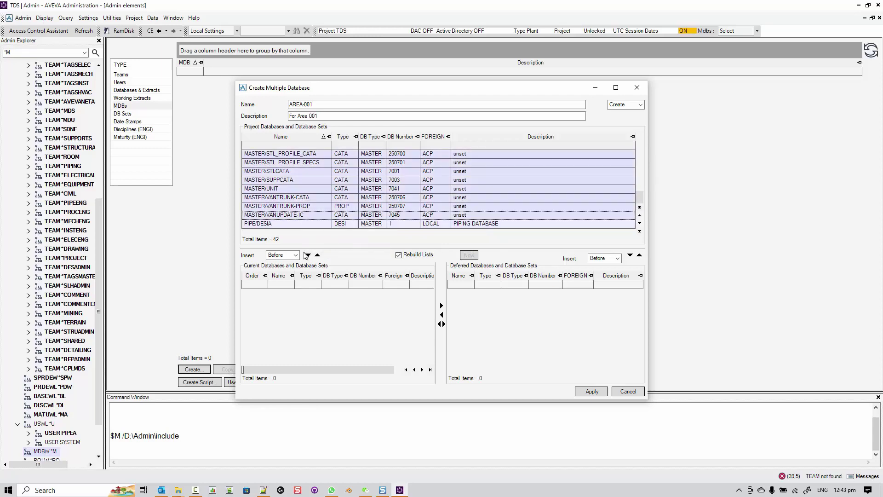
pyautogui.click(308, 255)
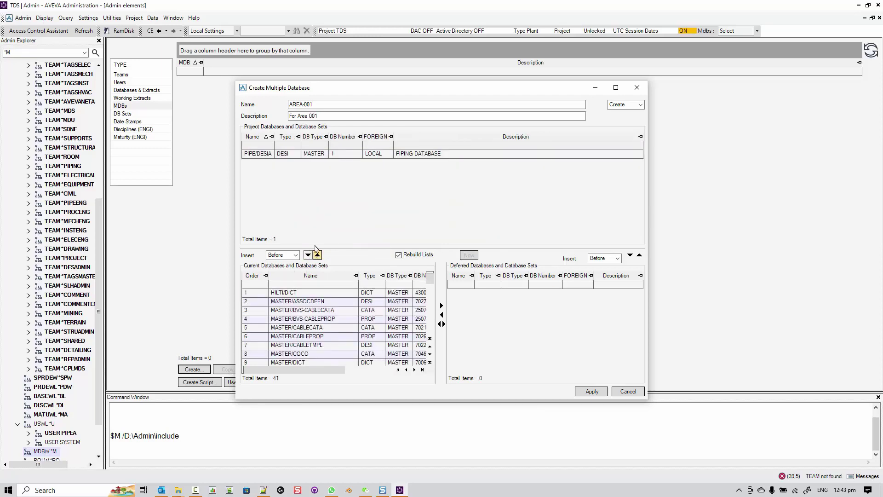
pyautogui.click(267, 153)
pyautogui.click(257, 292)
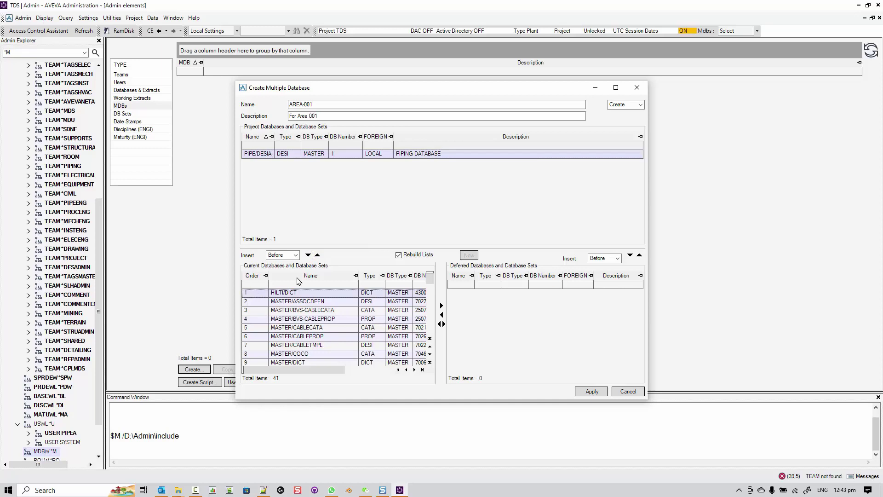
pyautogui.click(307, 255)
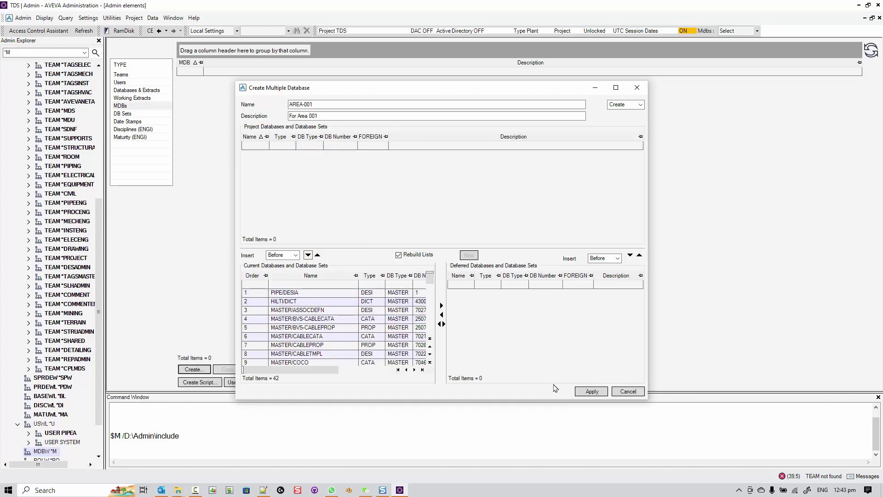
pyautogui.click(590, 392)
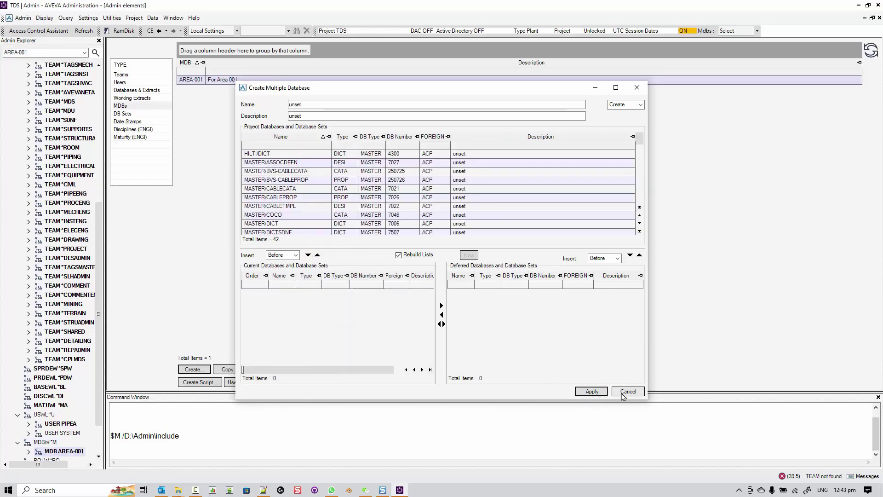
pyautogui.click(627, 391)
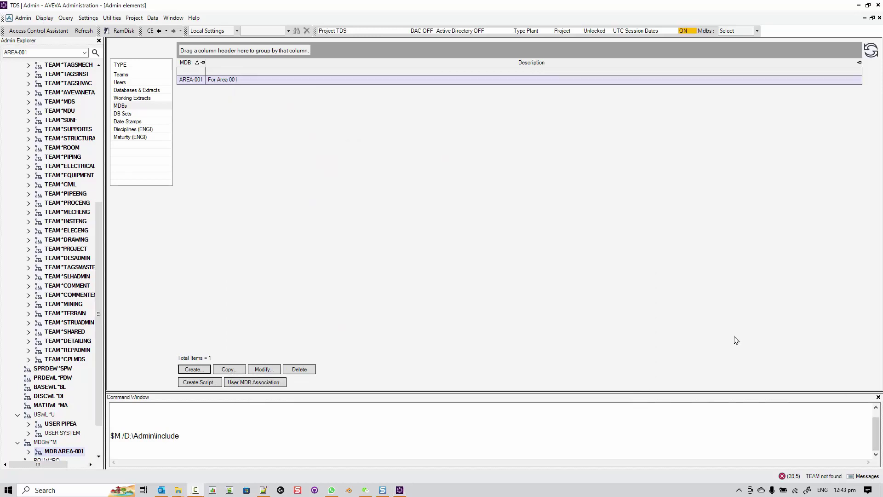
# Exit the Administration module and confirm leaving it
pyautogui.click(23, 17)
pyautogui.click(28, 31)
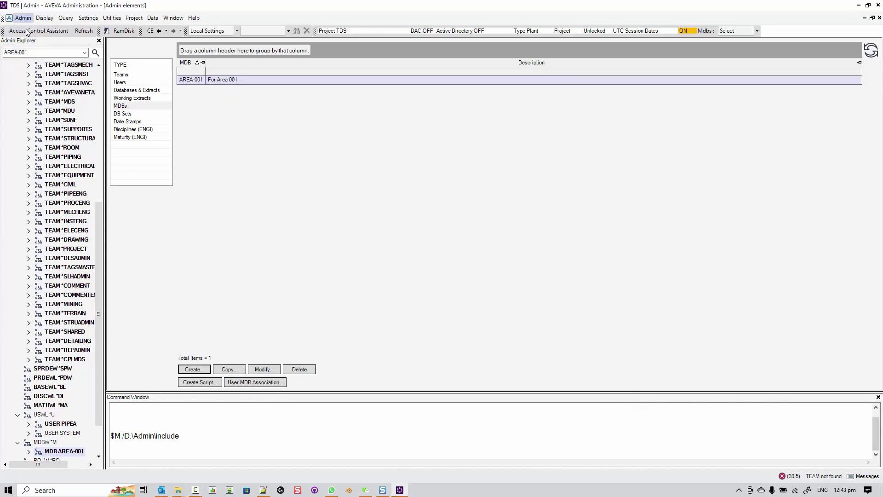
pyautogui.click(421, 256)
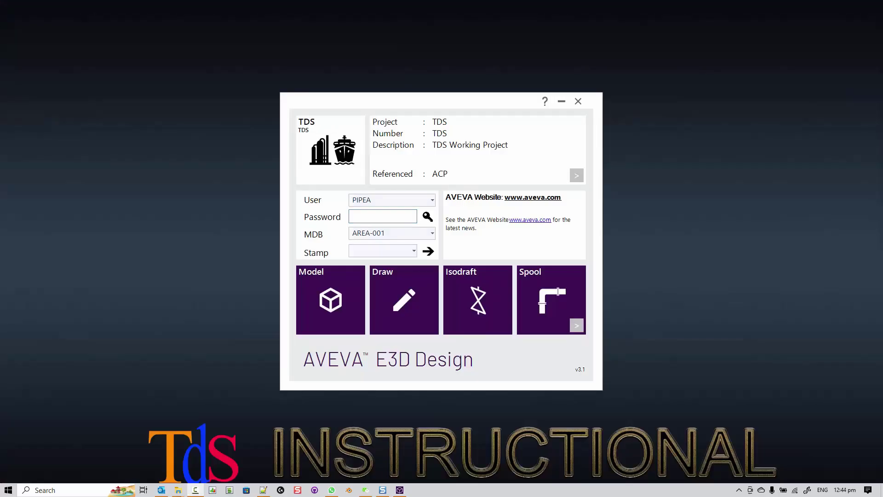
# Log in as user PIPEA with the user's password and open MDB AREA-001 in Model
pyautogui.click(371, 219)
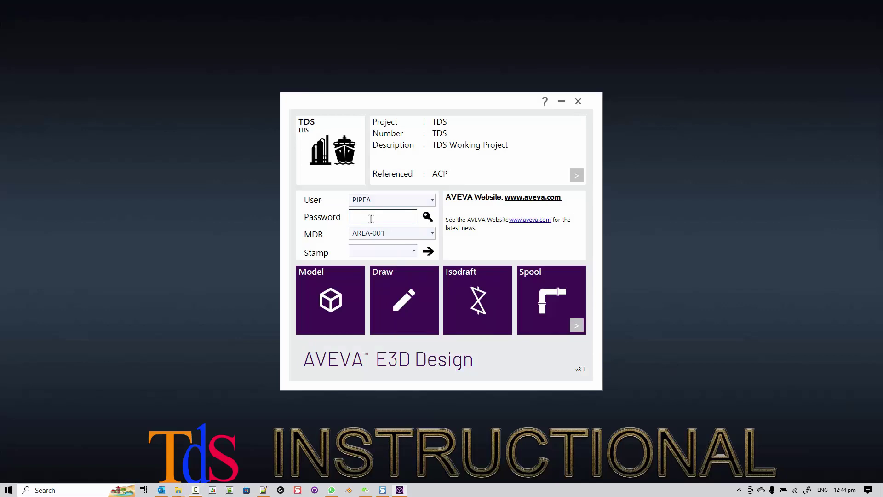
pyautogui.write('A')
pyautogui.press('BackSpace')
pyautogui.write('A')
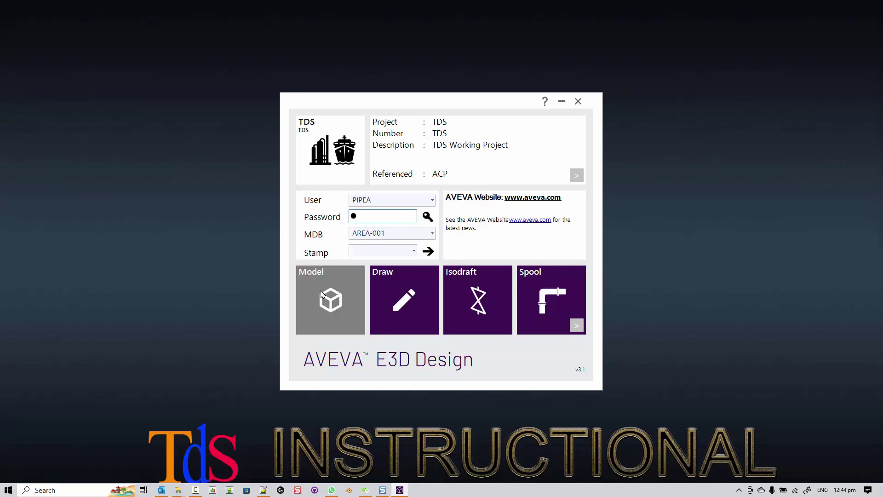
pyautogui.click(322, 293)
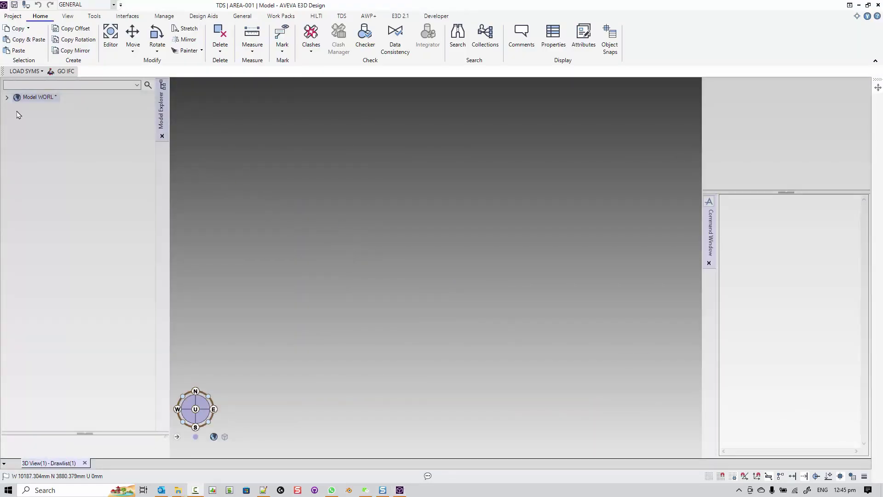
# Select the PIPEA site and create a new site named PIPE-Model, opening the Purpose list
pyautogui.click(7, 97)
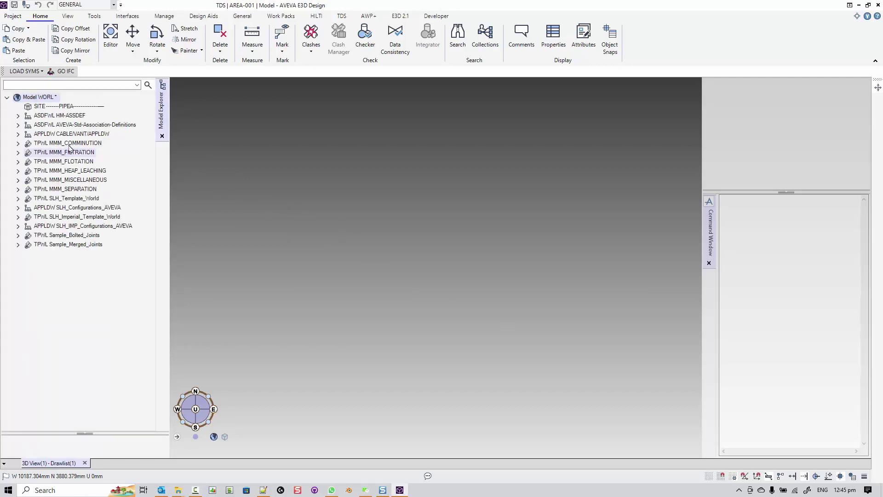
pyautogui.click(74, 107)
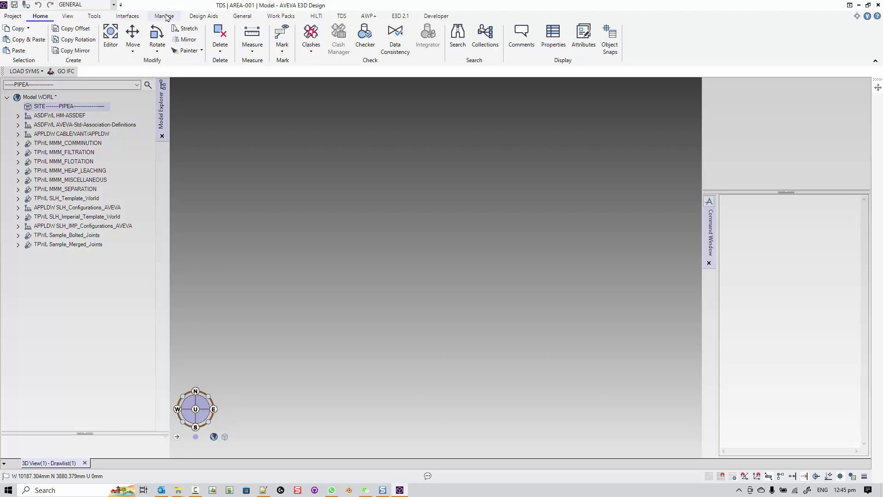
pyautogui.click(242, 16)
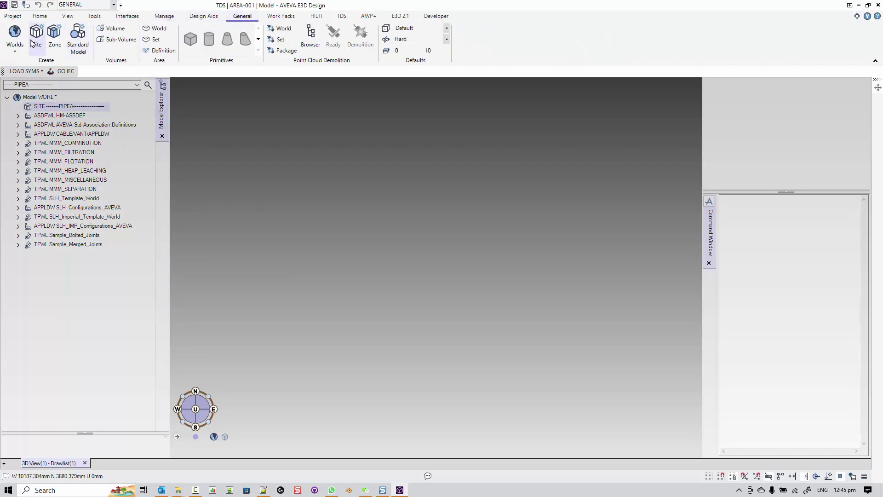
pyautogui.click(38, 41)
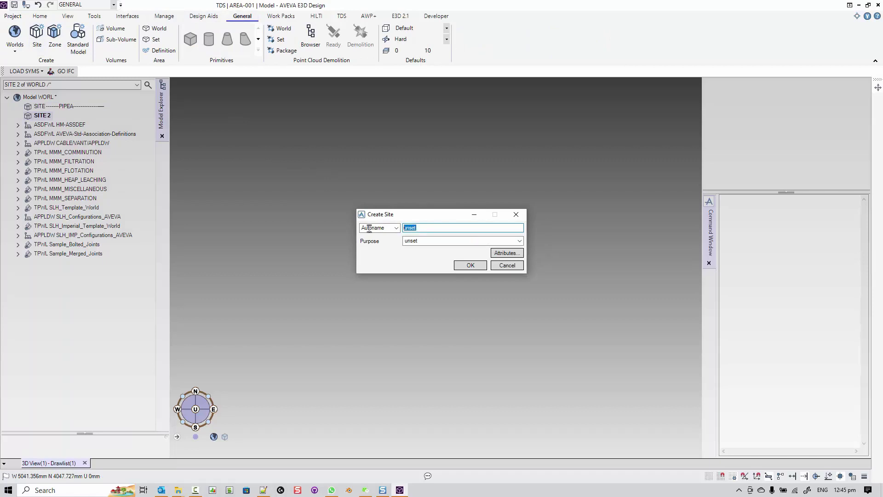
pyautogui.write('PIPE-Model')
pyautogui.click(453, 240)
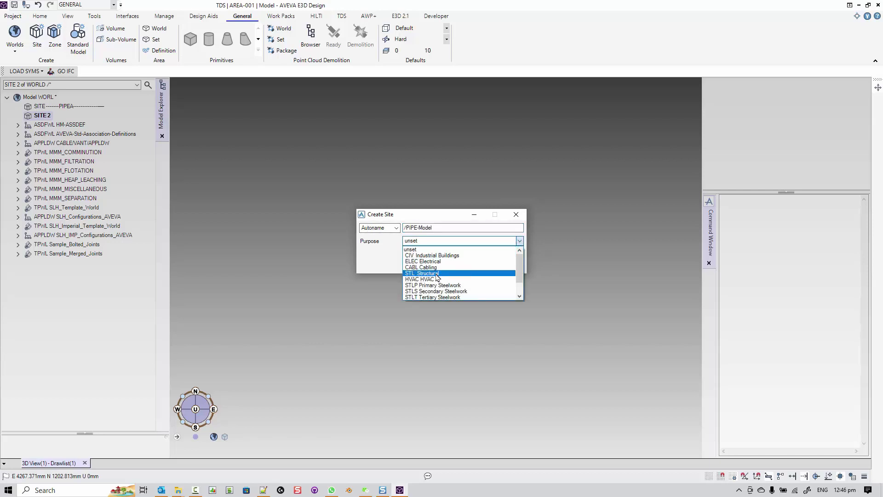
pyautogui.scroll(-2, 434, 291)
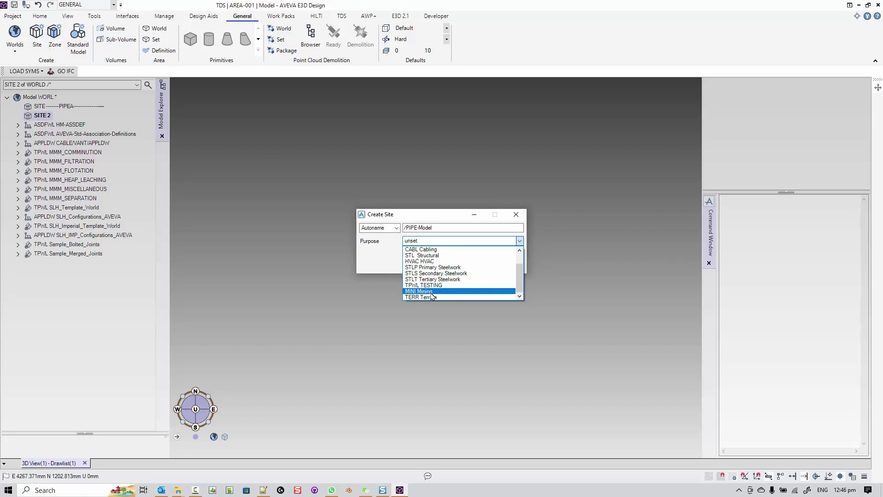